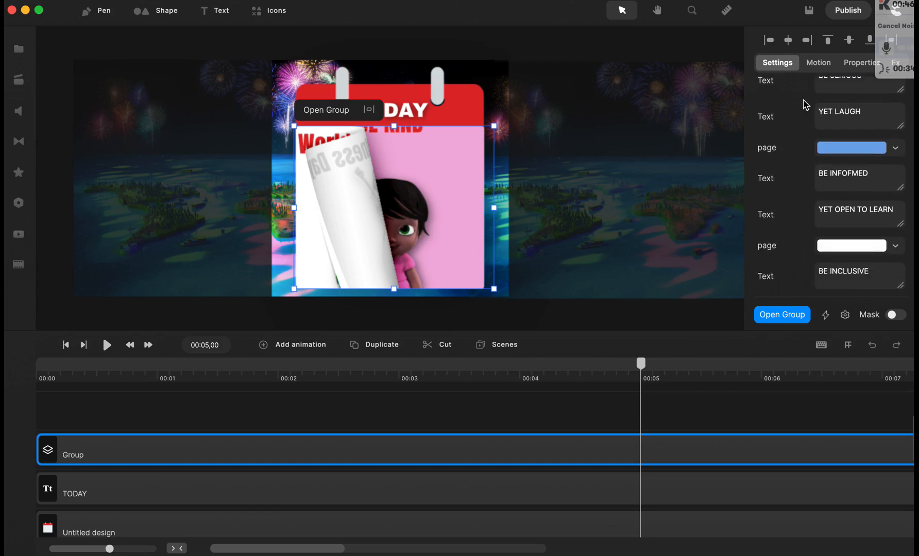
Open the calendar's page group and preview its first World Kindness Day page from 00:01,11 up to the page turn
scroll(804, 106, "up", 6)
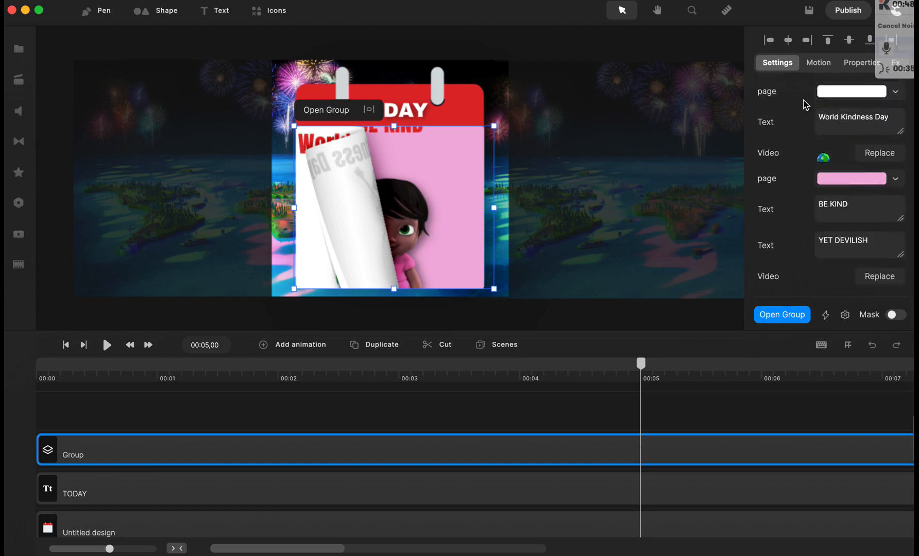
left_click(767, 316)
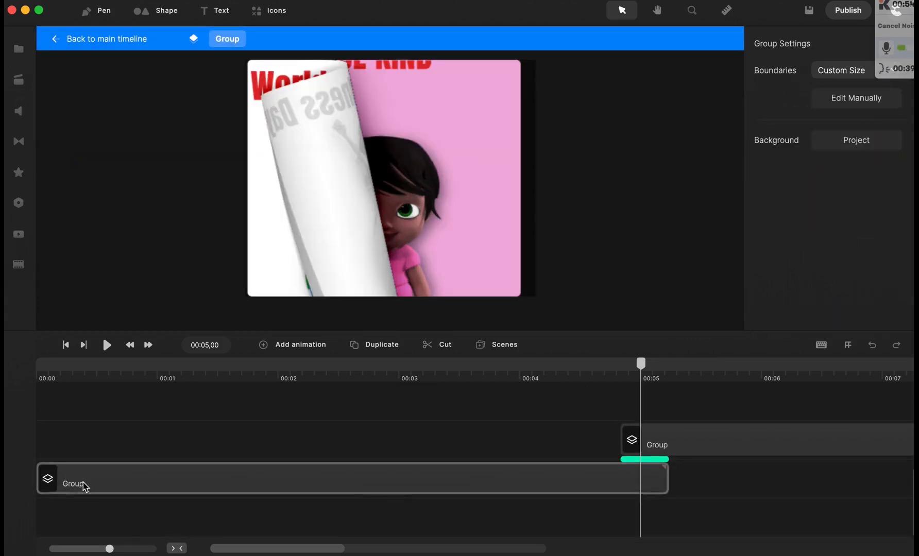
left_click(202, 367)
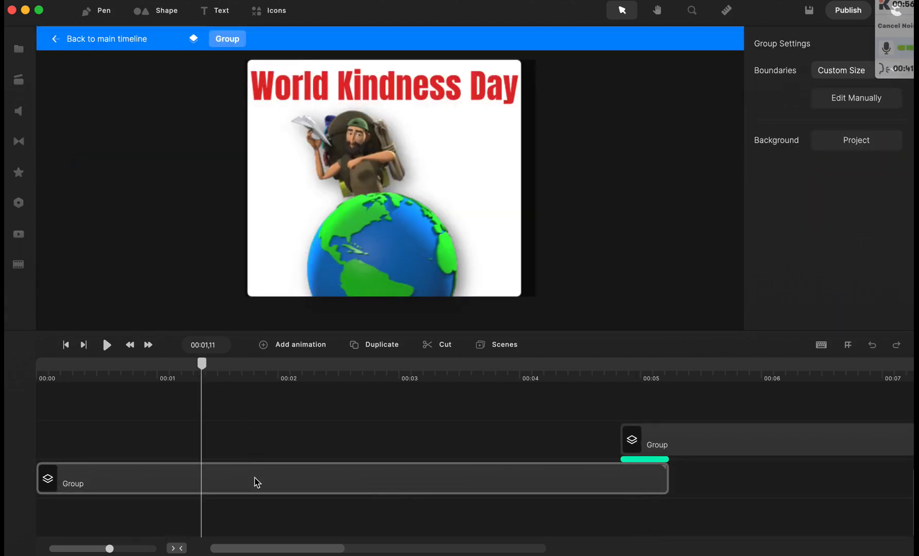
left_click(256, 482)
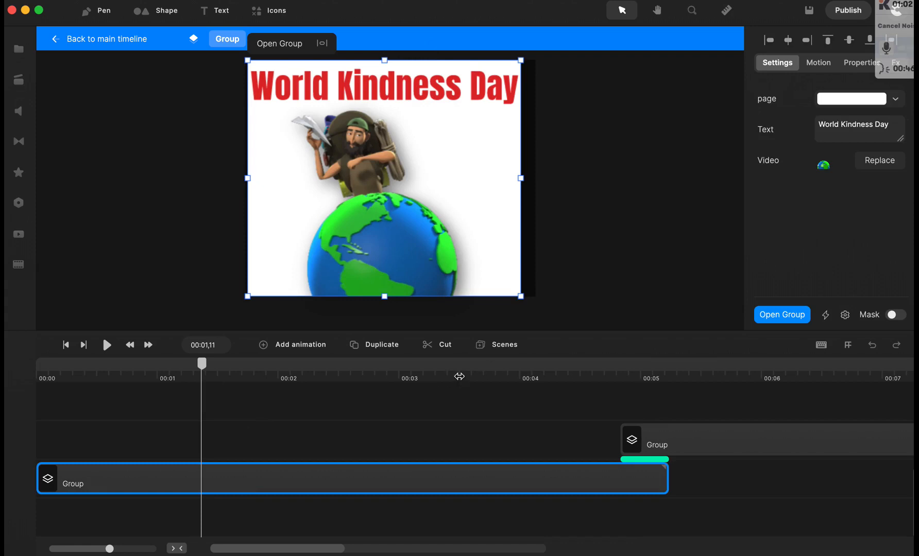
left_click(600, 363)
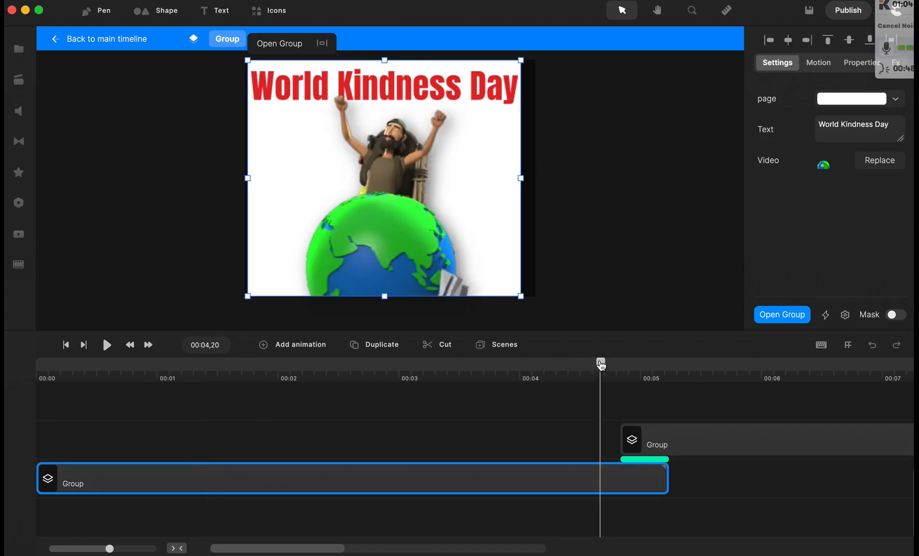
left_click(627, 365)
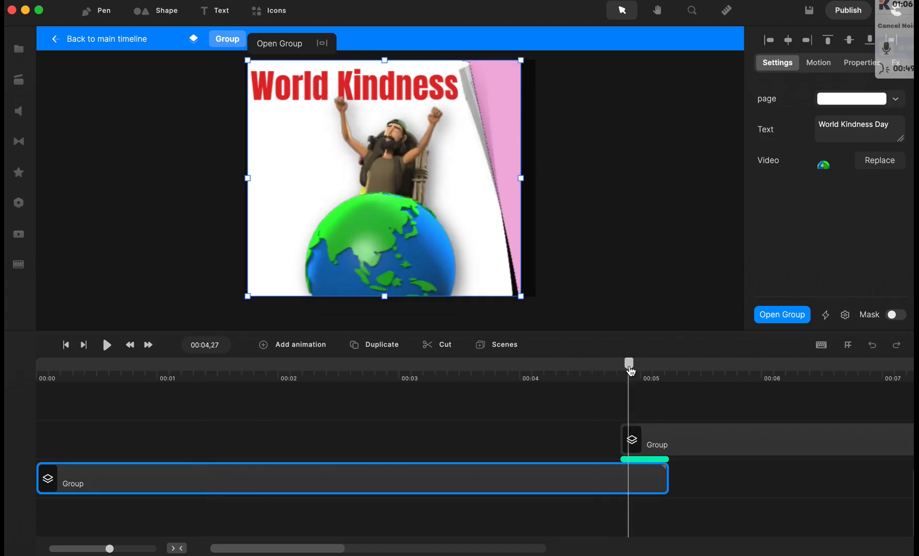
Inspect the Page Curl transition between the World Kindness Day and BE KIND page groups, keeping it selected
left_click(641, 459)
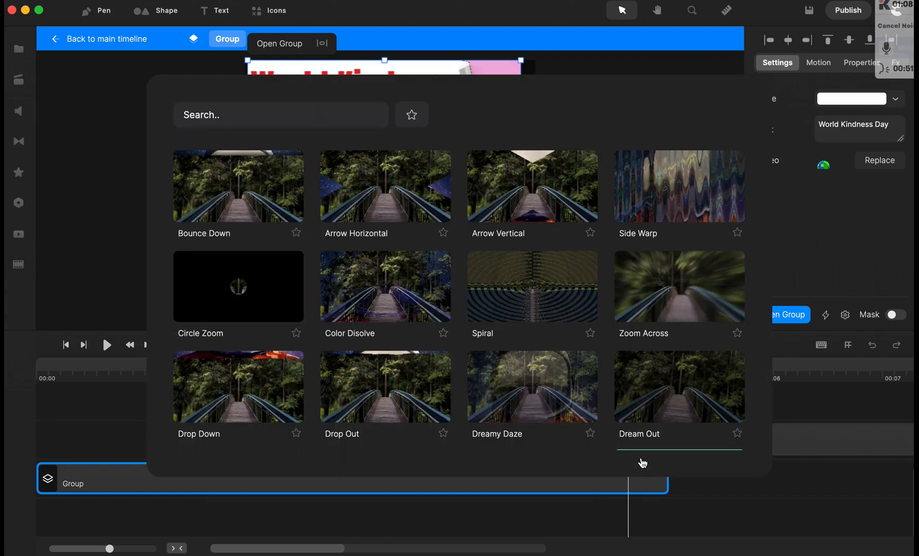
scroll(589, 310, "down", 3)
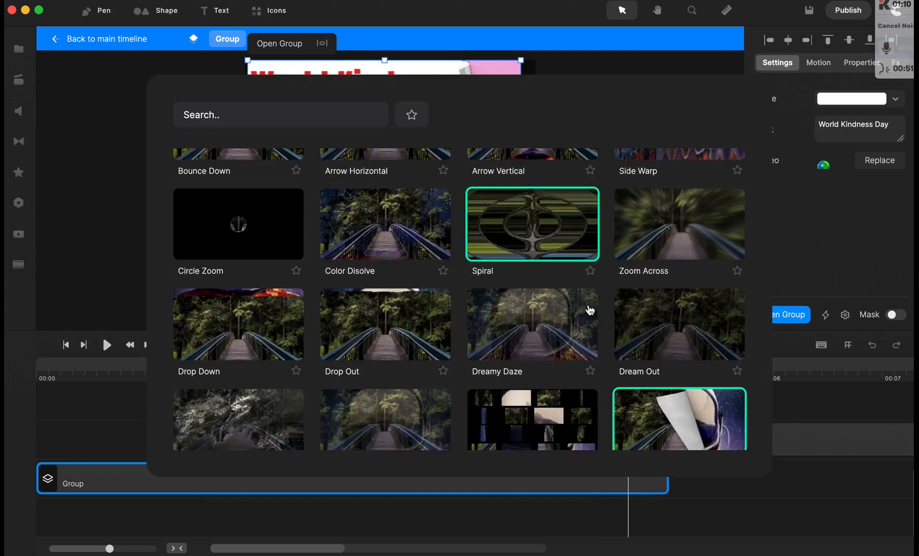
left_click(642, 351)
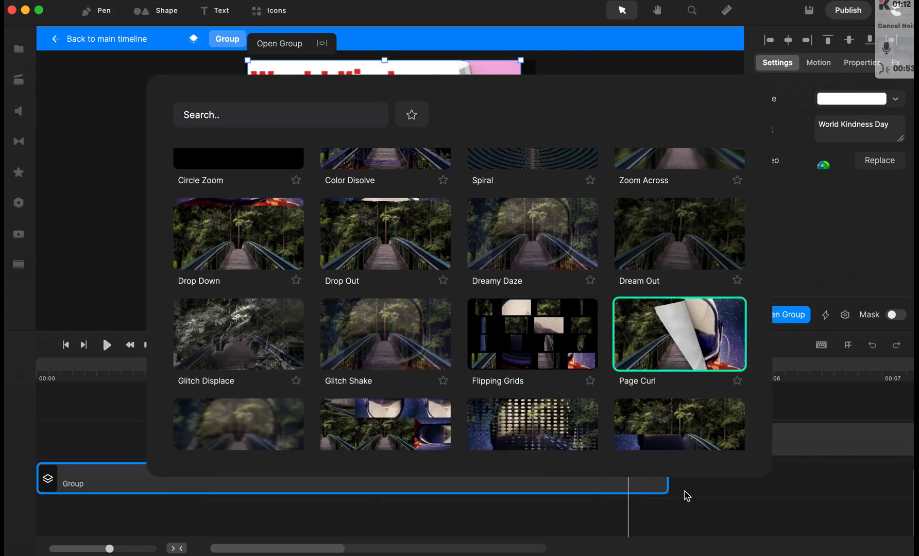
left_click(707, 499)
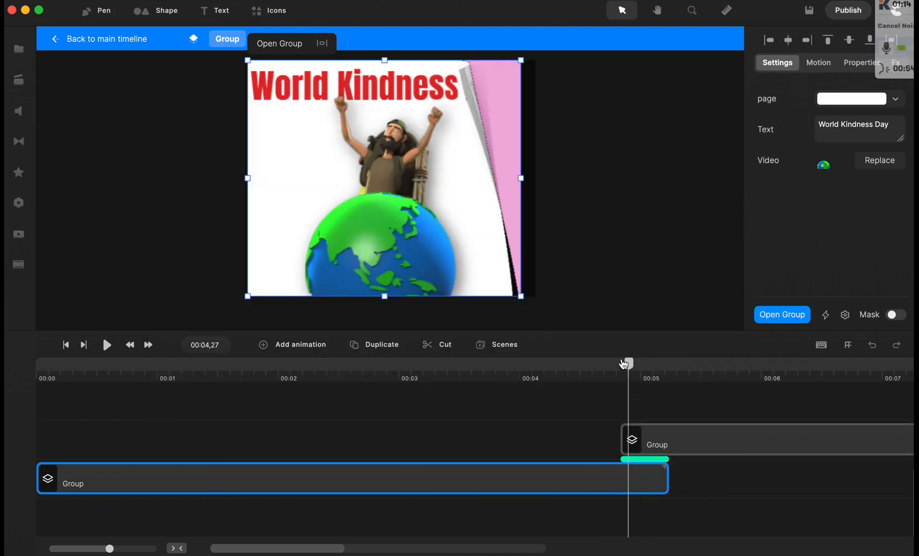
Preview the BE KIND page at 00:05,16 and examine how the following page groups overlap along the timeline
left_click_drag(629, 364, 705, 366)
scroll(672, 430, "right", 10)
scroll(672, 430, "left", 10)
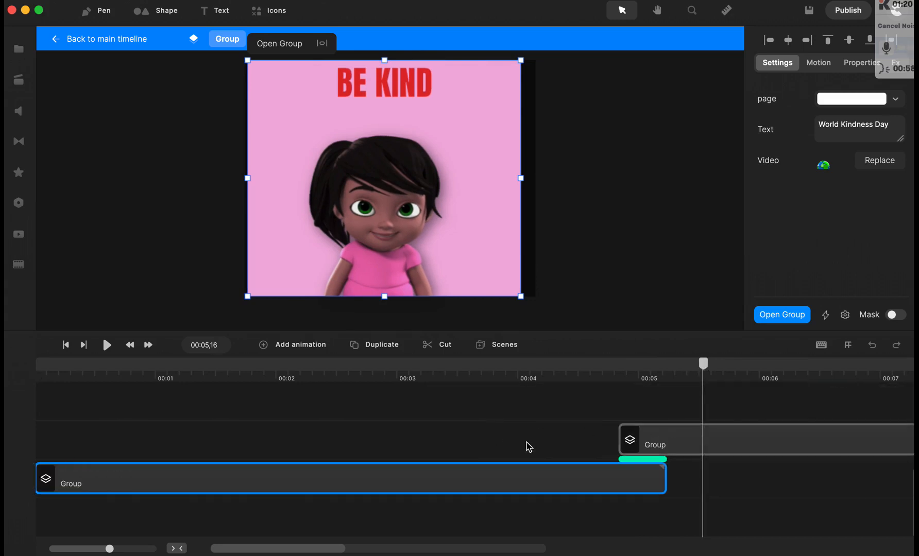
scroll(664, 460, "right", 2)
scroll(664, 461, "left", 1)
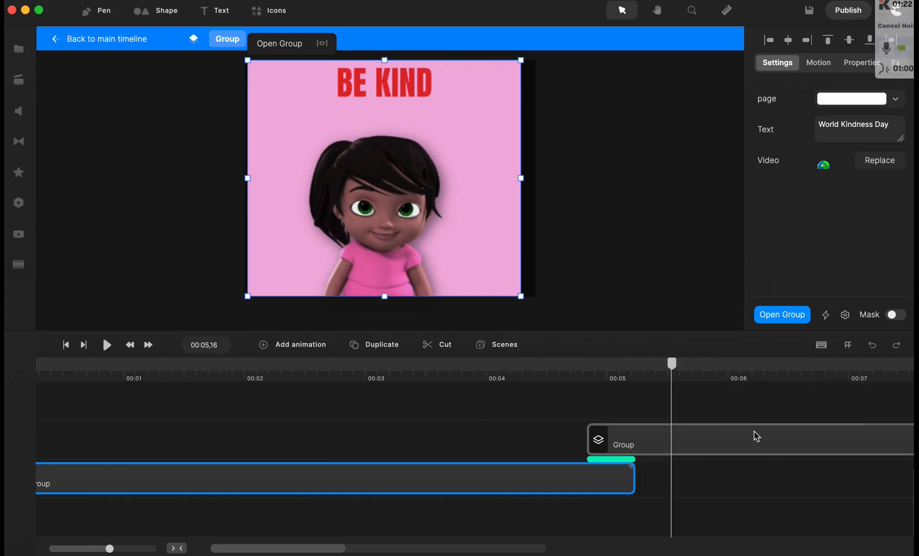
scroll(755, 436, "right", 1)
scroll(755, 437, "right", 2)
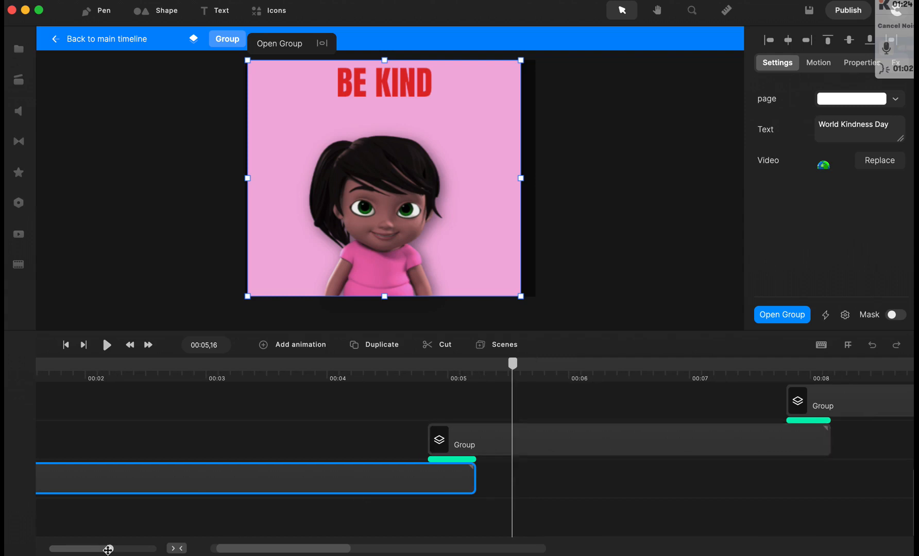
left_click_drag(109, 550, 94, 549)
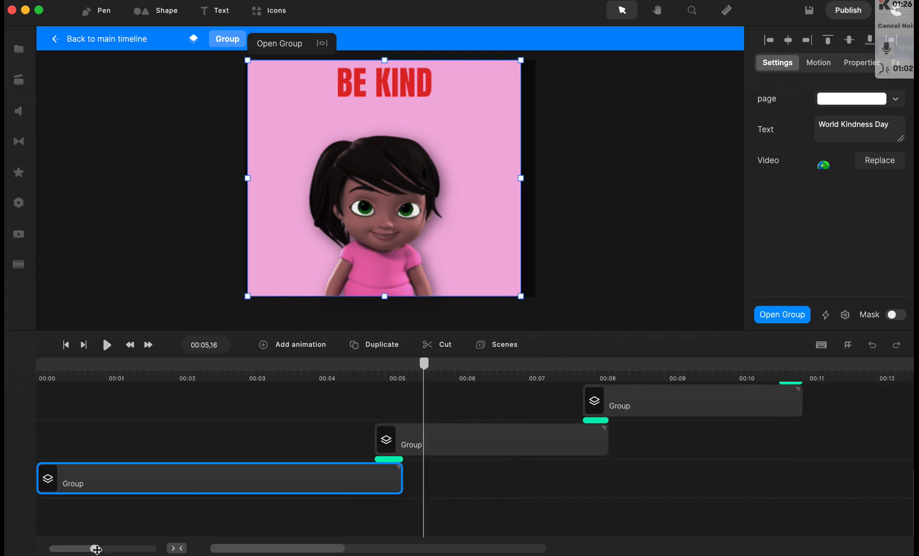
Inspect the Page Curl transition between the second and third page groups, preview the page turn, and return to the main timeline
left_click(601, 426)
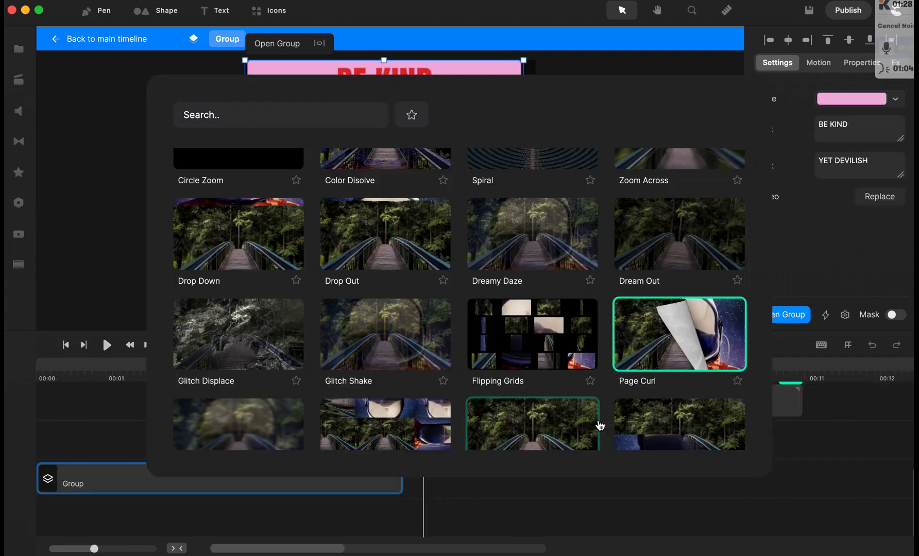
left_click(591, 510)
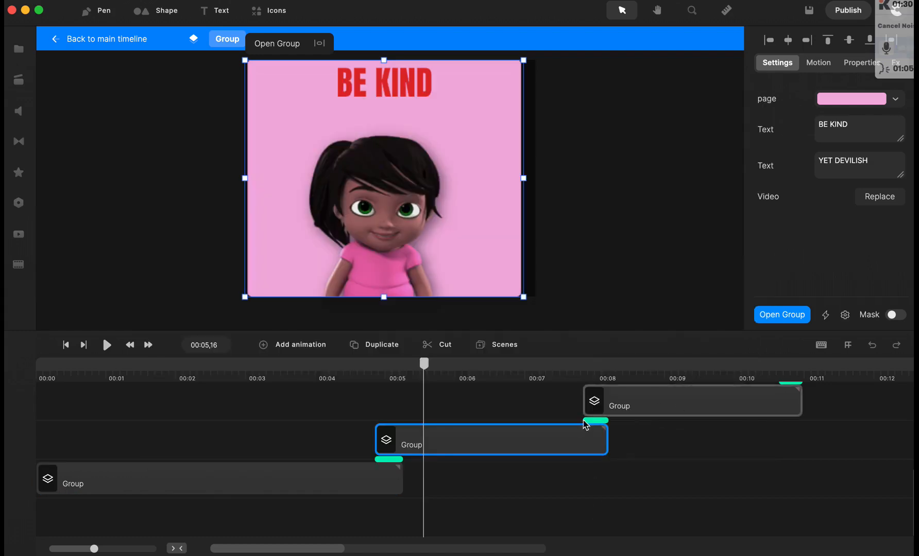
left_click(592, 373)
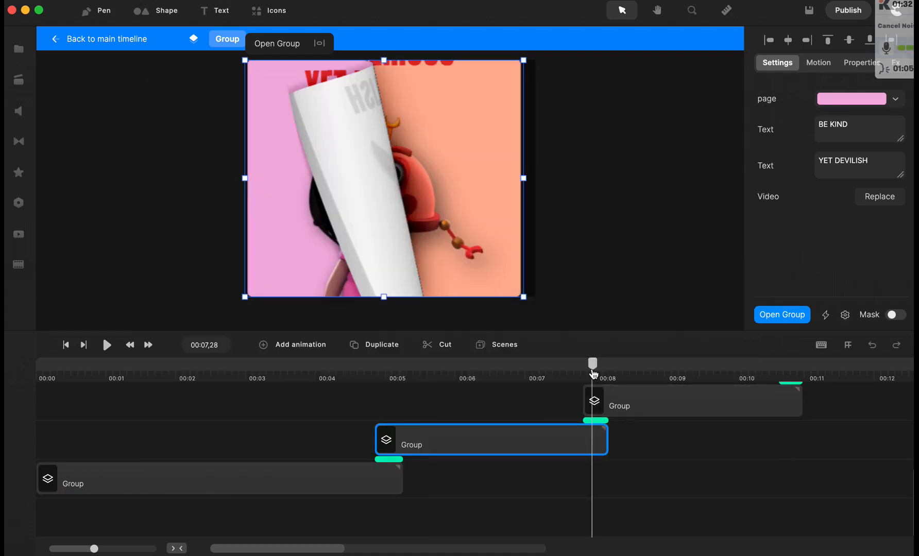
left_click_drag(592, 363, 598, 364)
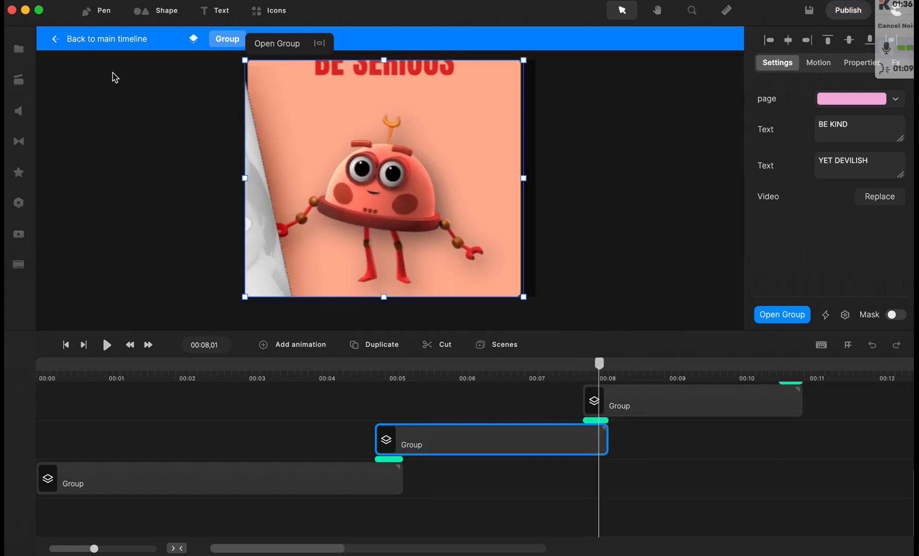
left_click(99, 43)
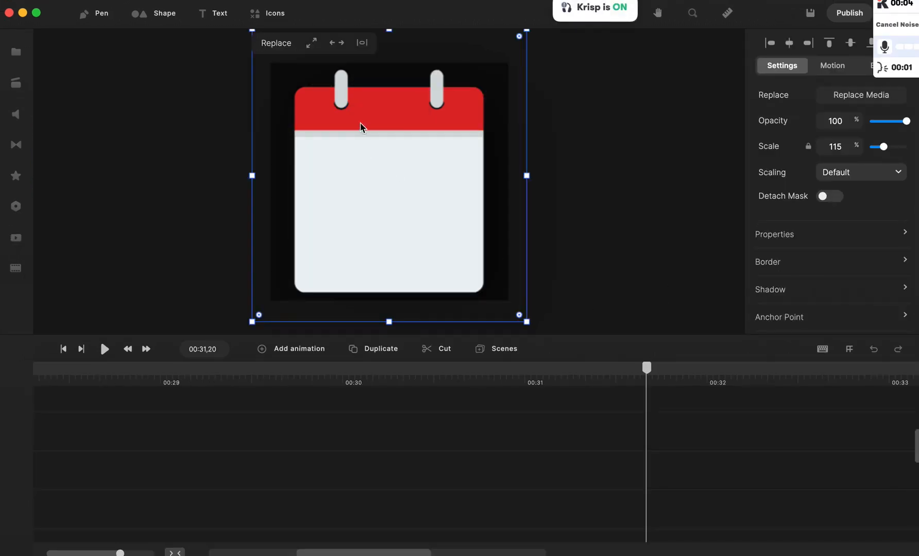
Add a Square shape to the project over the blank calendar at 00:31,20
scroll(446, 519, "down", 5)
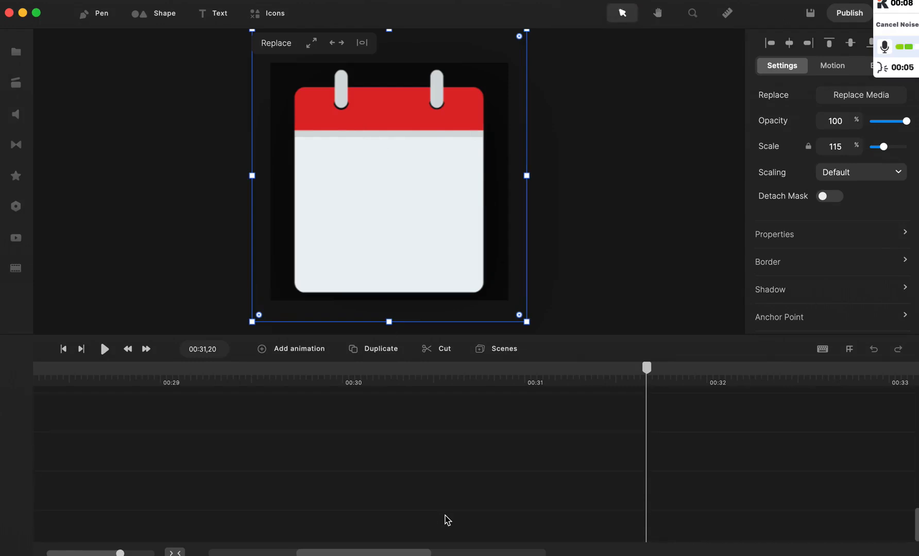
scroll(446, 519, "up", 7)
scroll(447, 520, "down", 6)
scroll(546, 508, "up", 2)
scroll(546, 510, "up", 1)
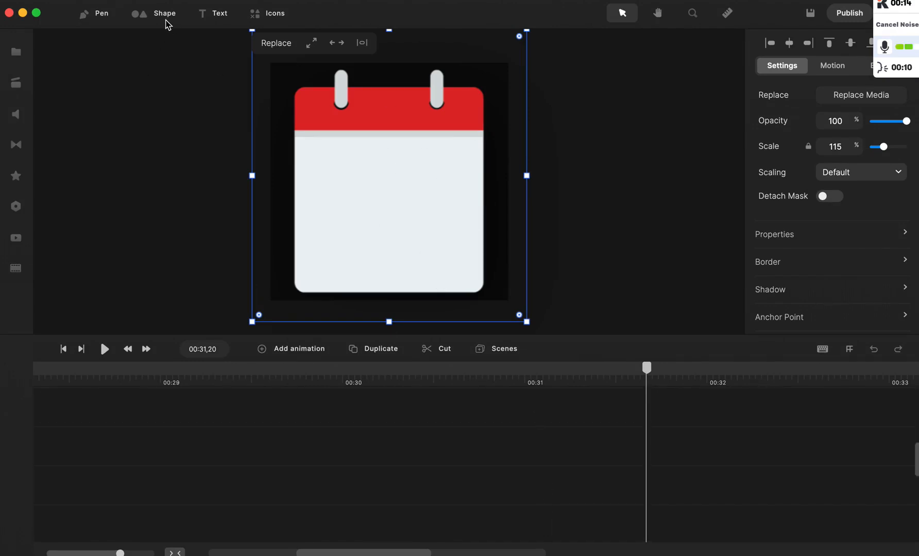
left_click(163, 20)
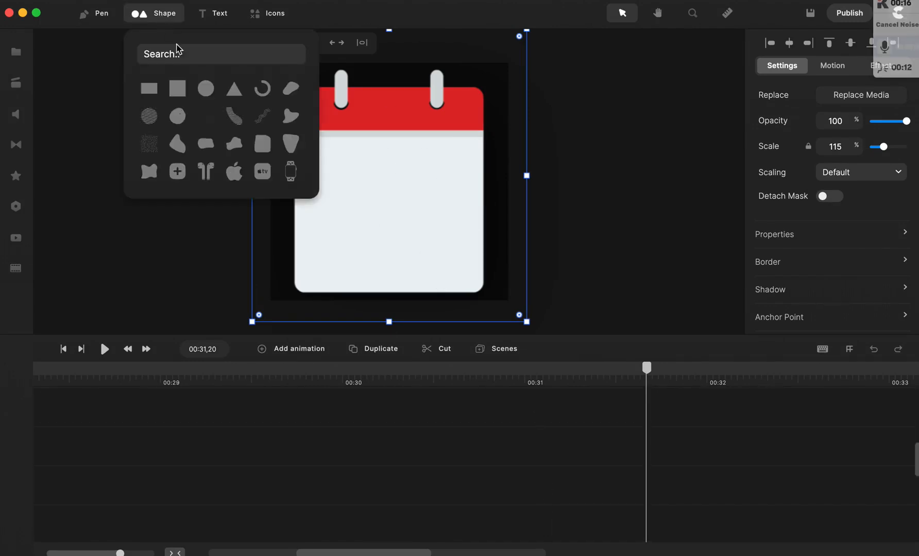
left_click(177, 90)
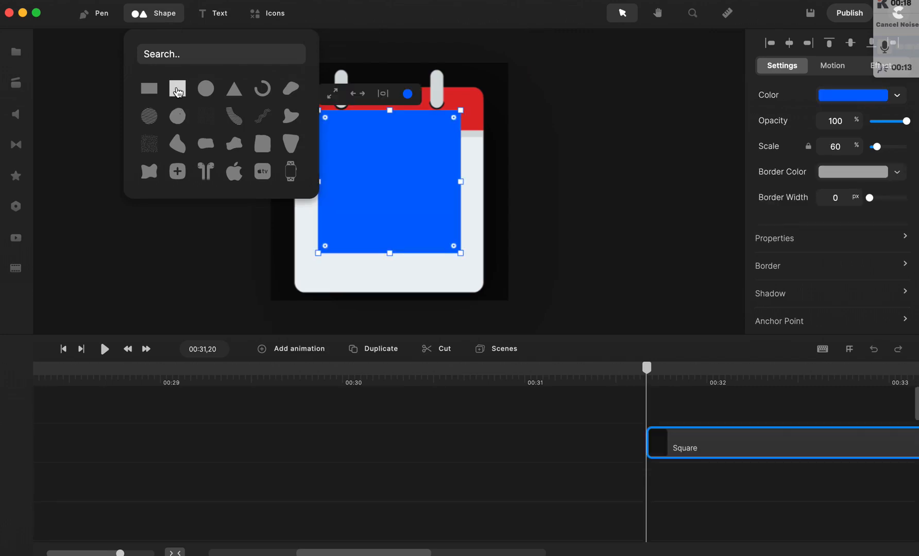
Position and stretch the blue square so it covers the blank page area beneath the calendar's red header
left_click(351, 181)
mouse_move(351, 181)
left_mouse_down()
mouse_move(357, 164)
mouse_move(352, 170)
left_mouse_up()
left_click_drag(436, 203, 484, 203)
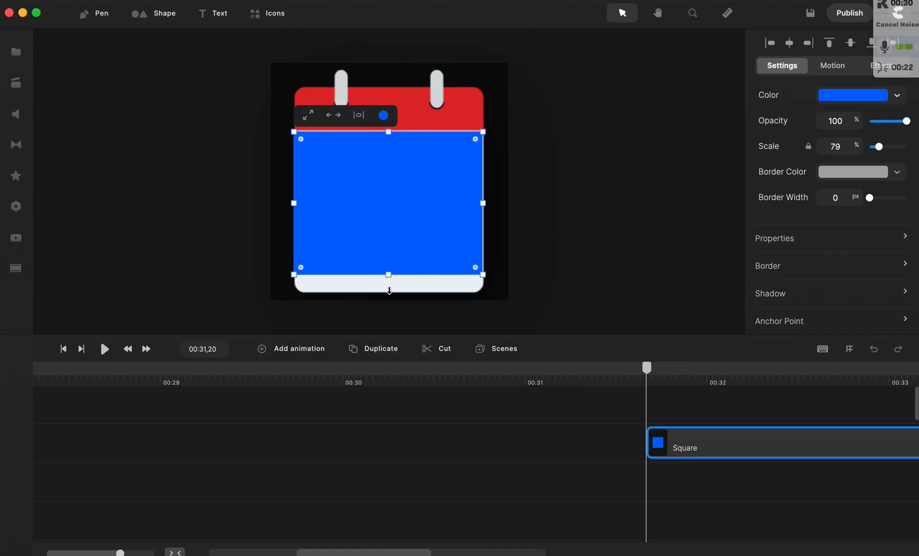
left_click_drag(388, 291, 388, 289)
Set the playhead to 00:33,09 at the start of the Bolt clip and delete the newly added Square layer
scroll(420, 432, "right", 5)
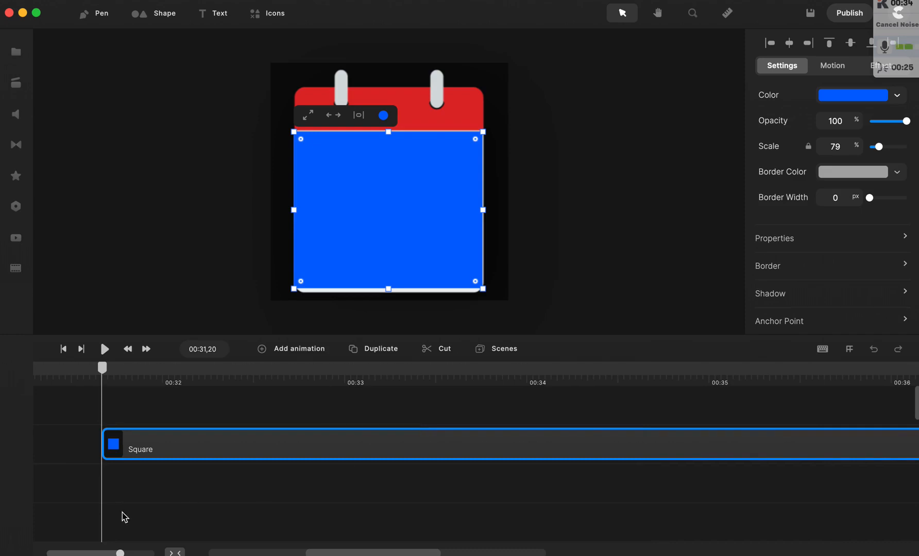
left_click_drag(100, 551, 90, 551)
scroll(411, 463, "down", 3)
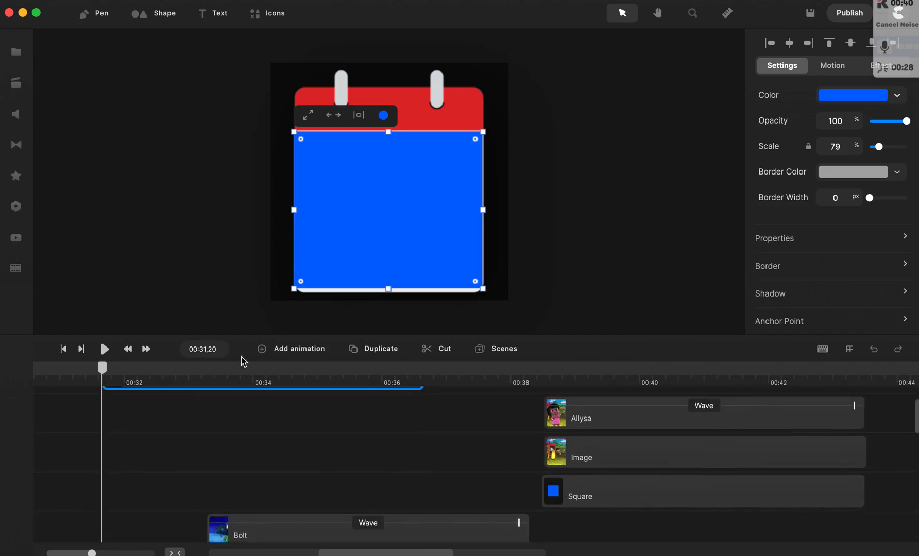
left_click(208, 373)
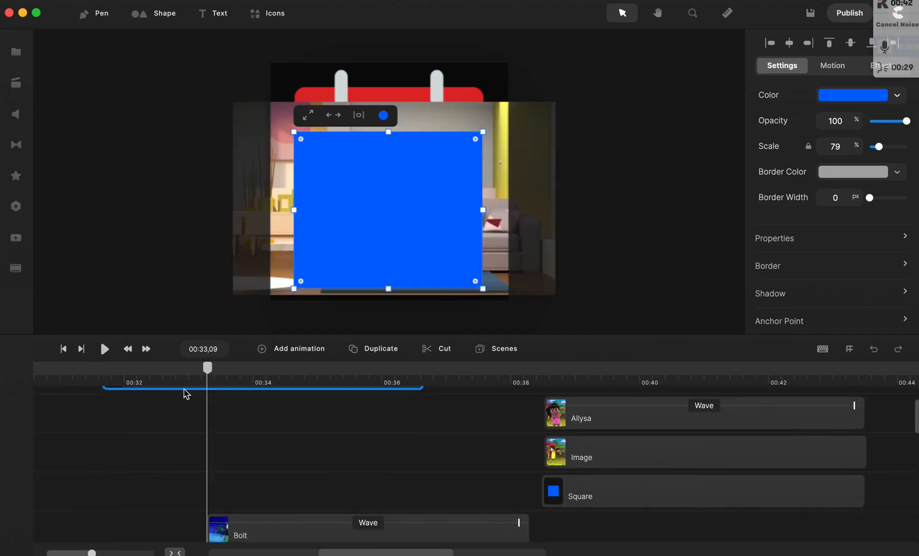
scroll(243, 428, "up", 1)
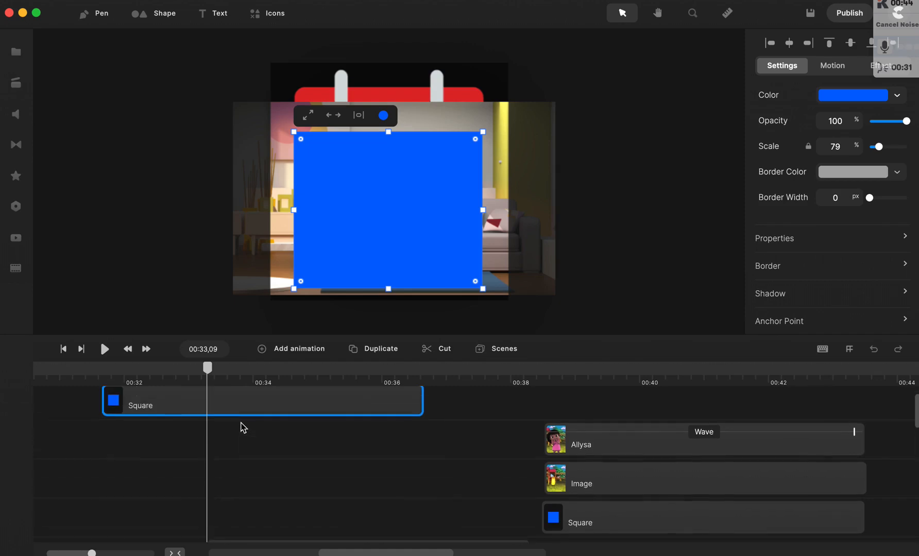
key("Delete")
Shift the living-room Image and Bolt clips forward in time past the playhead, leaving the existing Square clip in place
scroll(240, 427, "down", 3)
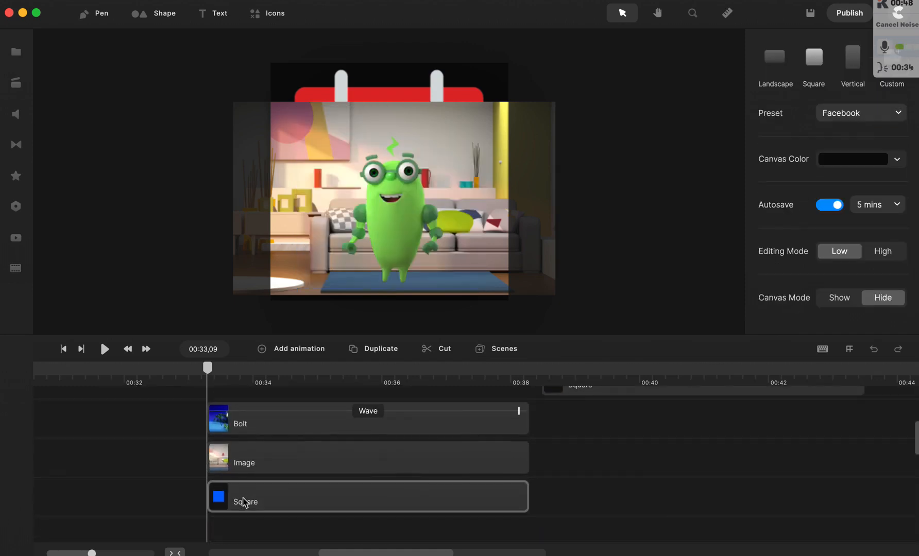
left_click(249, 493)
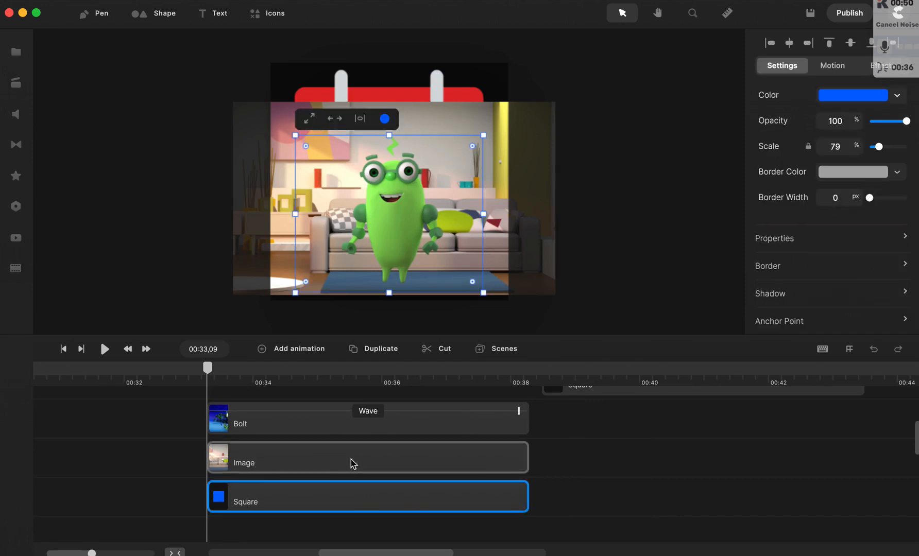
left_click_drag(350, 465, 453, 465)
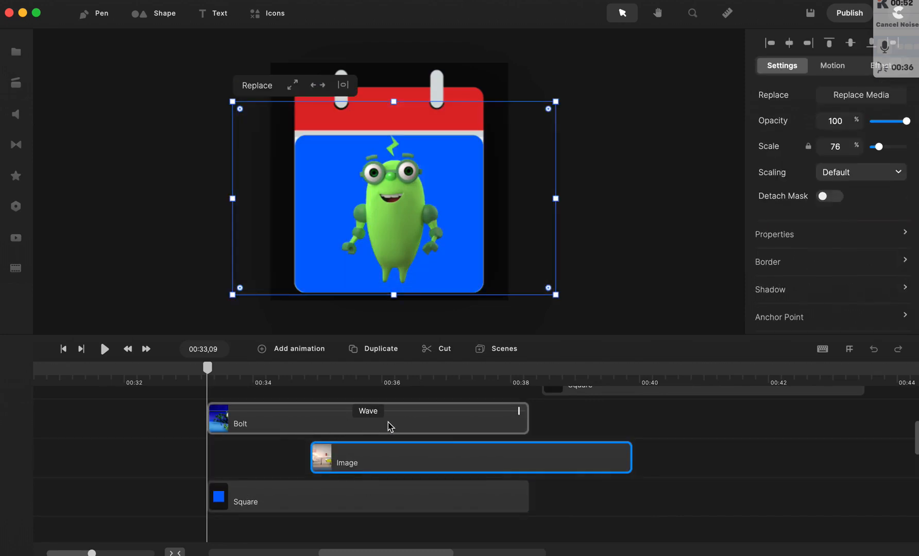
left_click_drag(395, 427, 498, 427)
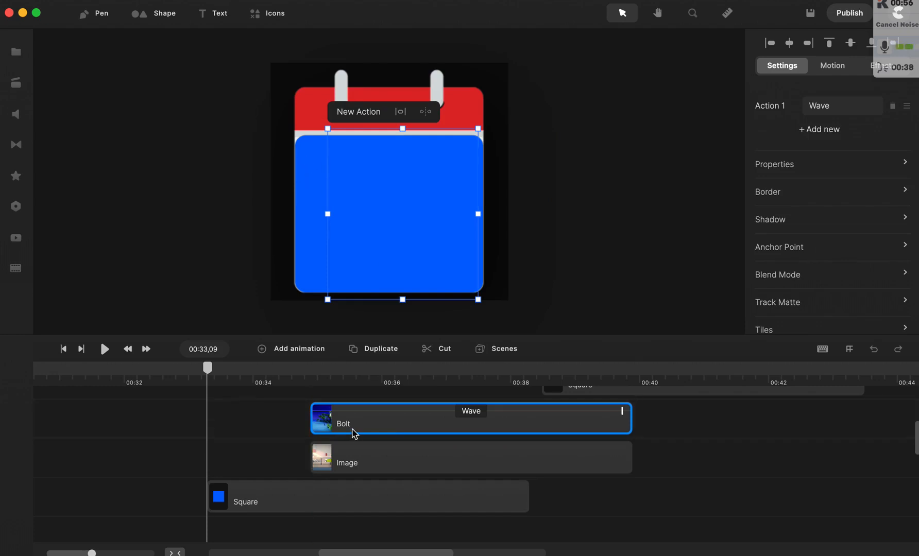
Realign the living-room Image clip with the start of the Square clip and open the 3D backgrounds in the Studio library
left_click_drag(363, 461, 263, 464)
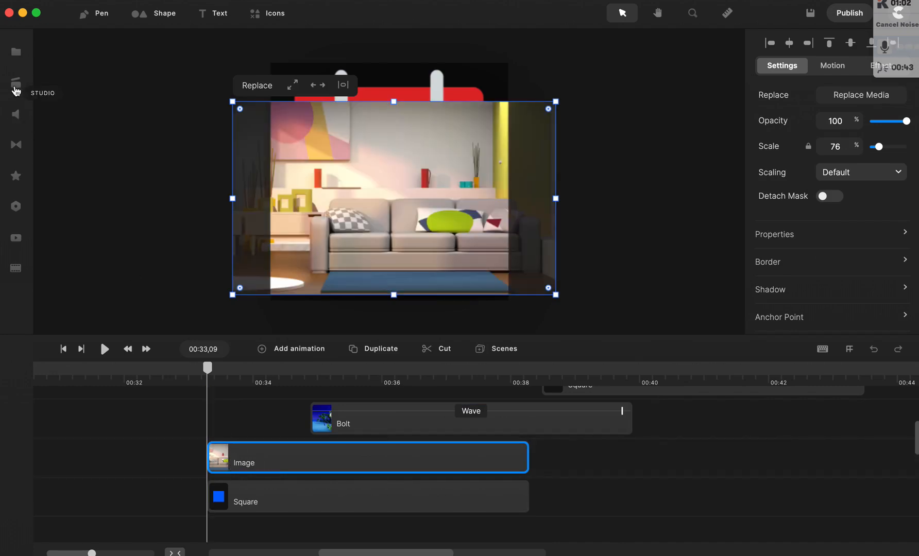
left_click(15, 90)
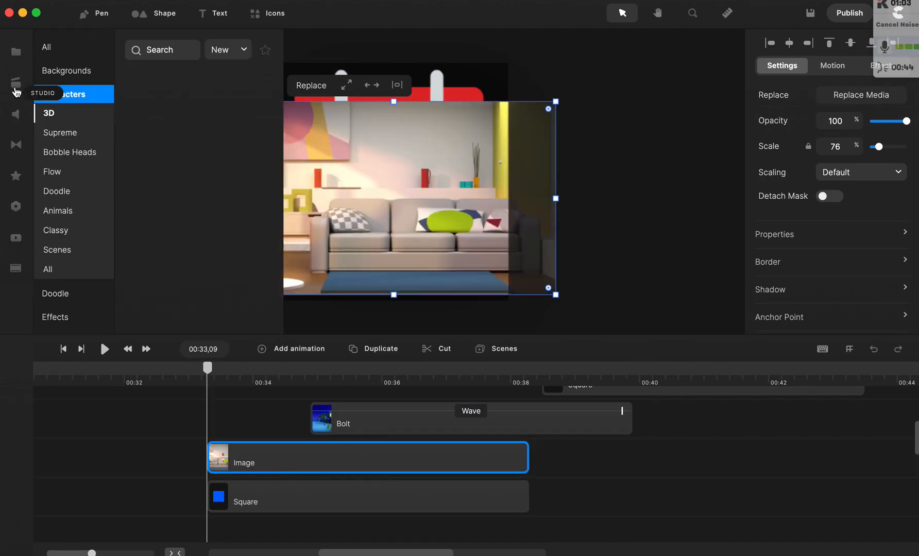
left_click(71, 75)
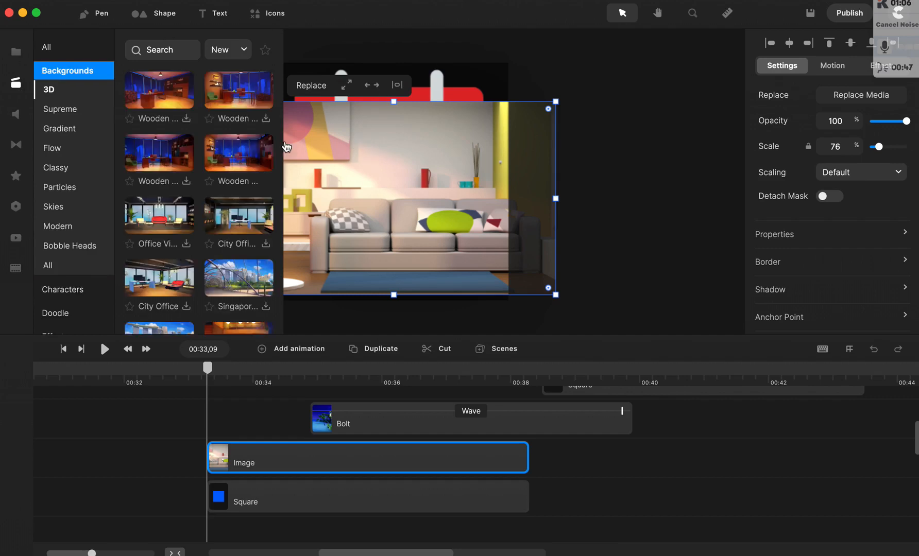
Align the Bolt clip with the start of the living-room Image clip and move the Bolt character slightly lower on the canvas
left_click(15, 84)
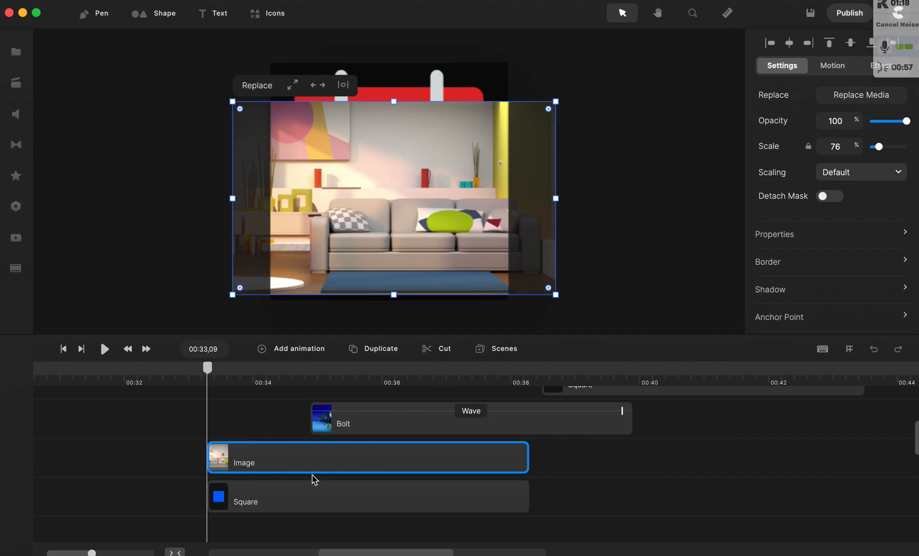
left_click_drag(379, 427, 279, 438)
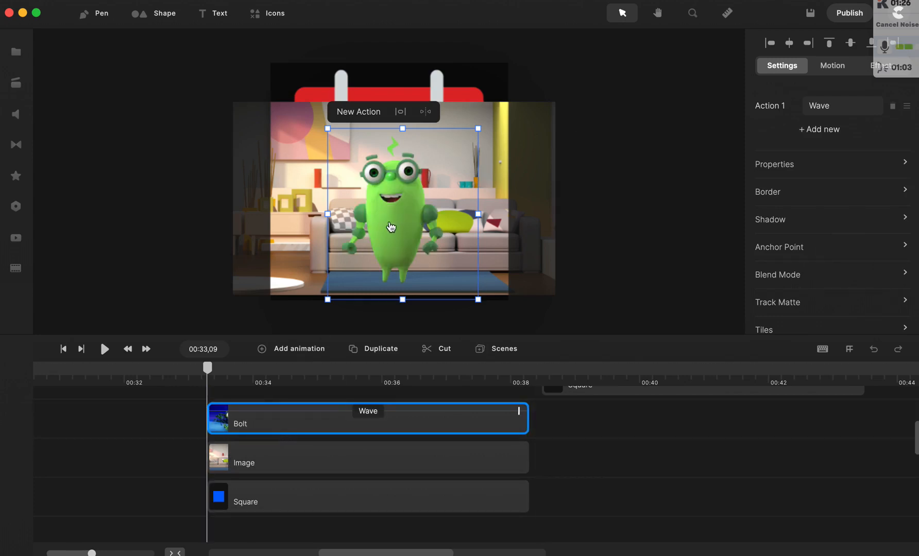
left_click_drag(391, 227, 397, 238)
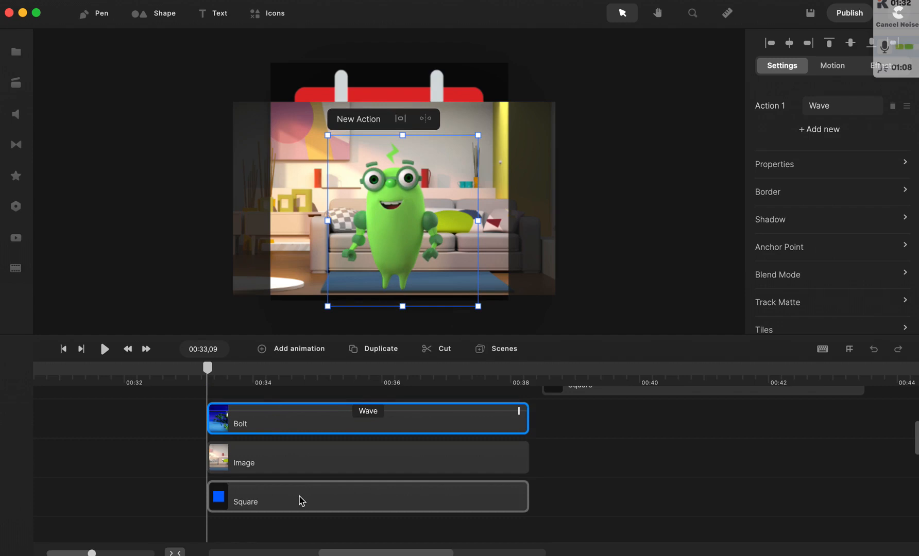
Group the Bolt and living-room Image clips together
left_click(288, 421)
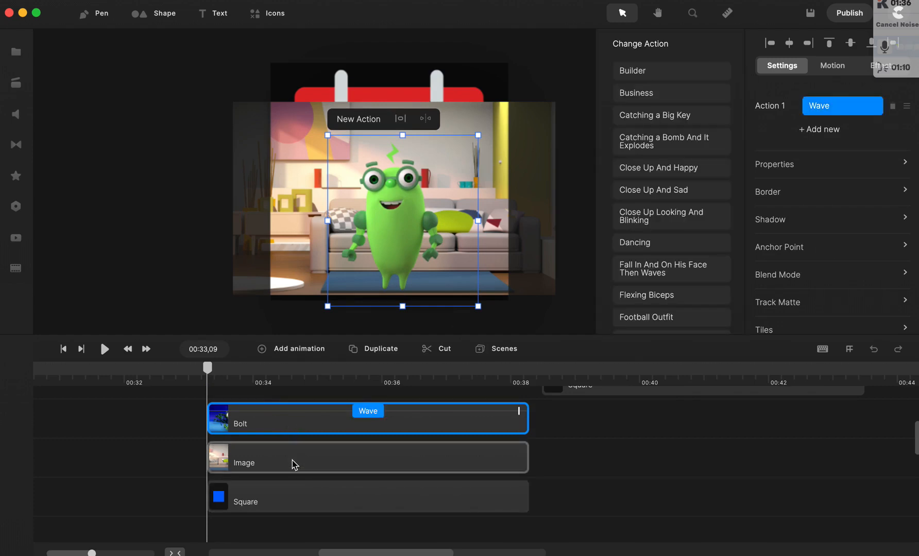
left_click(292, 460, "shift")
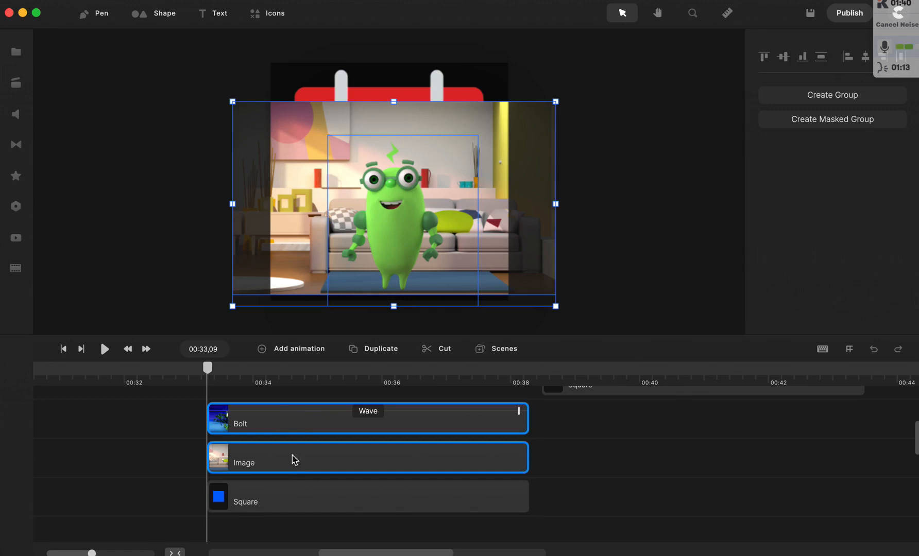
right_click(287, 425)
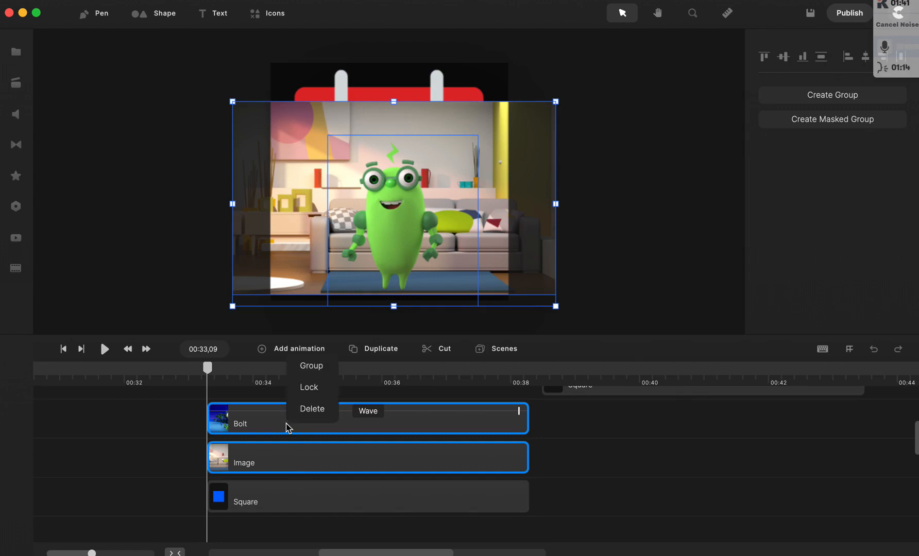
left_click(303, 376)
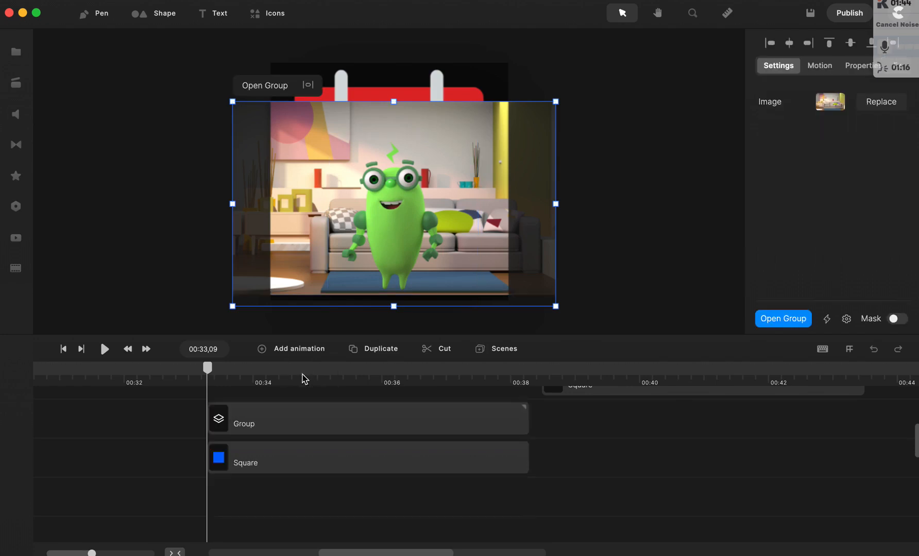
Mask the Bolt and living-room group with the Square beneath it
left_click(283, 460, "shift")
right_click(284, 433)
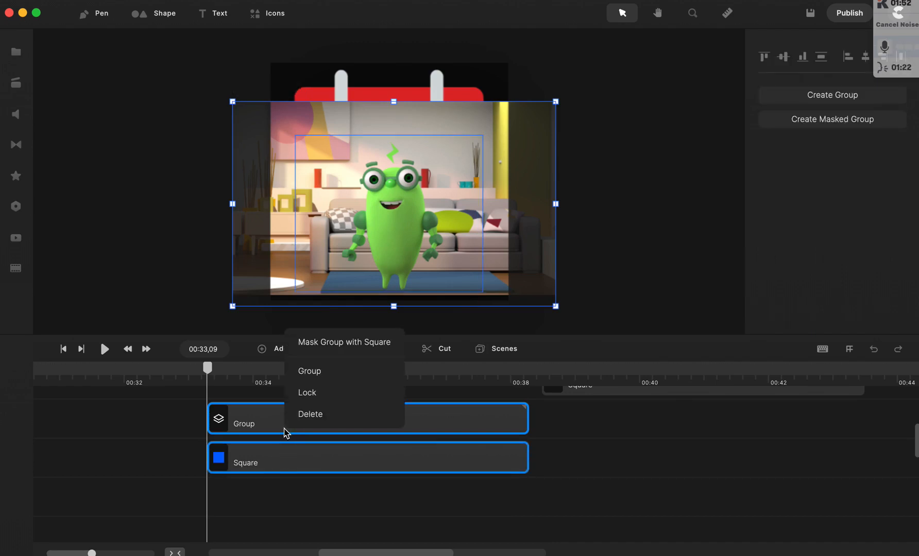
left_click(312, 349)
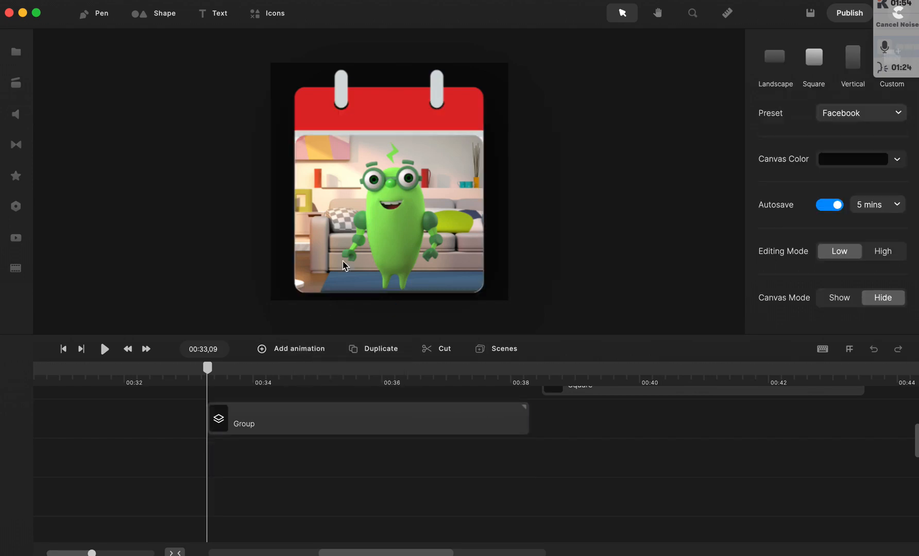
Play back the masked living-room group from 00:33,09 to check Bolt's wave inside the calendar page
left_click(419, 230)
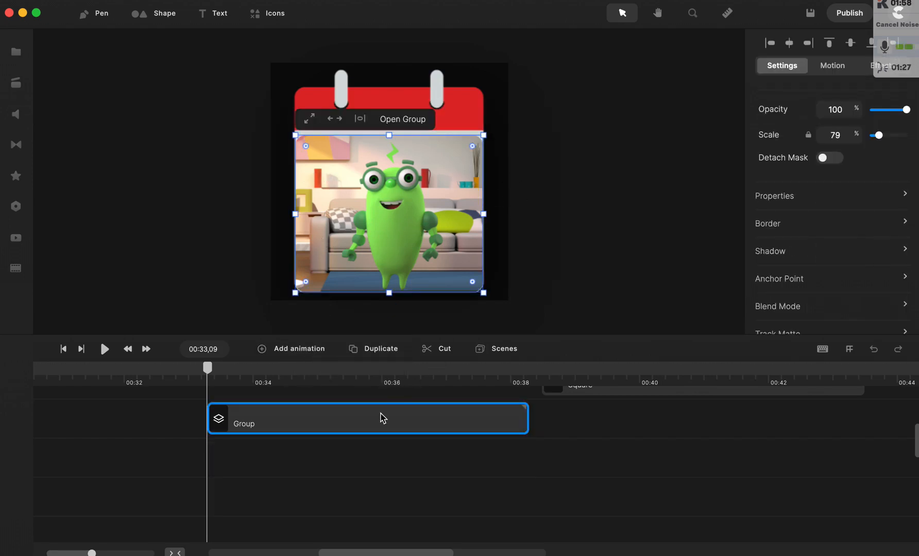
left_click(104, 350)
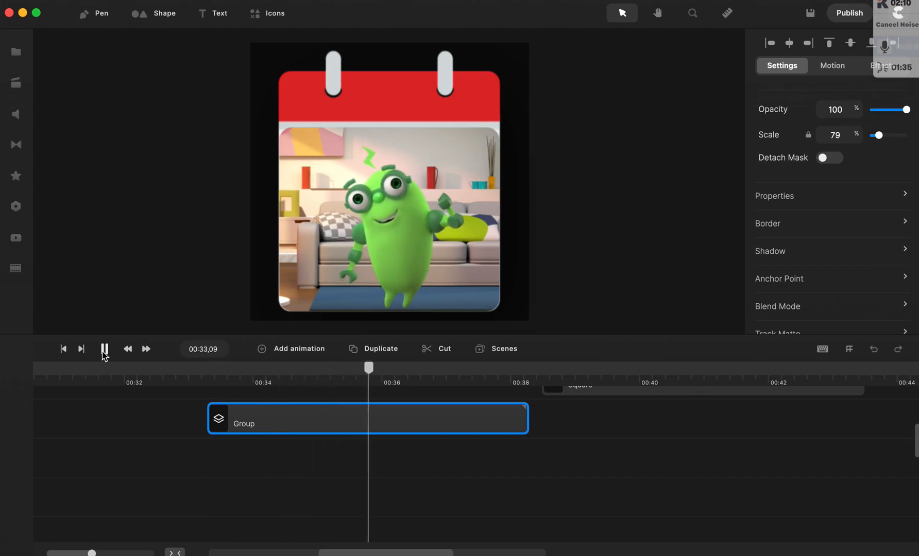
left_click(104, 350)
Set the playhead to 00:38,27 and shift the playground Image and Allysa clips forward in time to reveal the blue Square
scroll(496, 407, "up", 3)
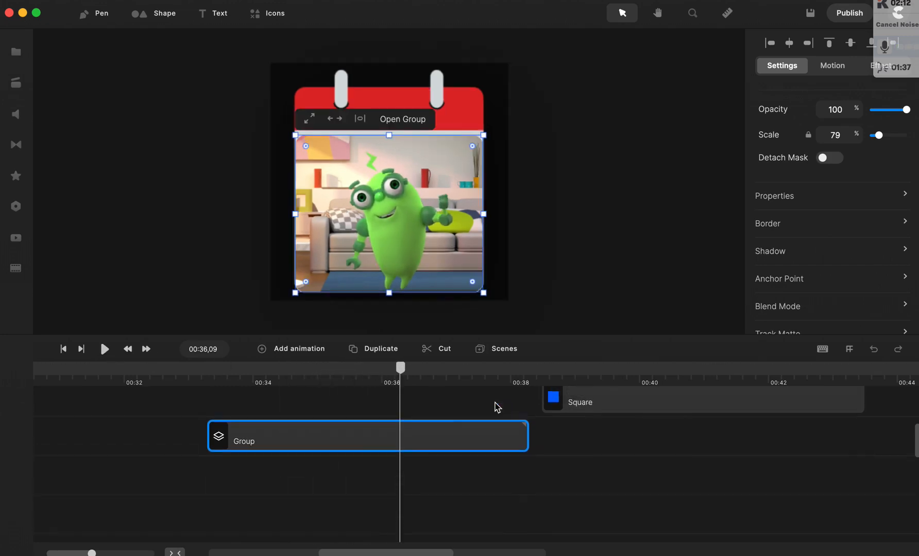
left_click(568, 372)
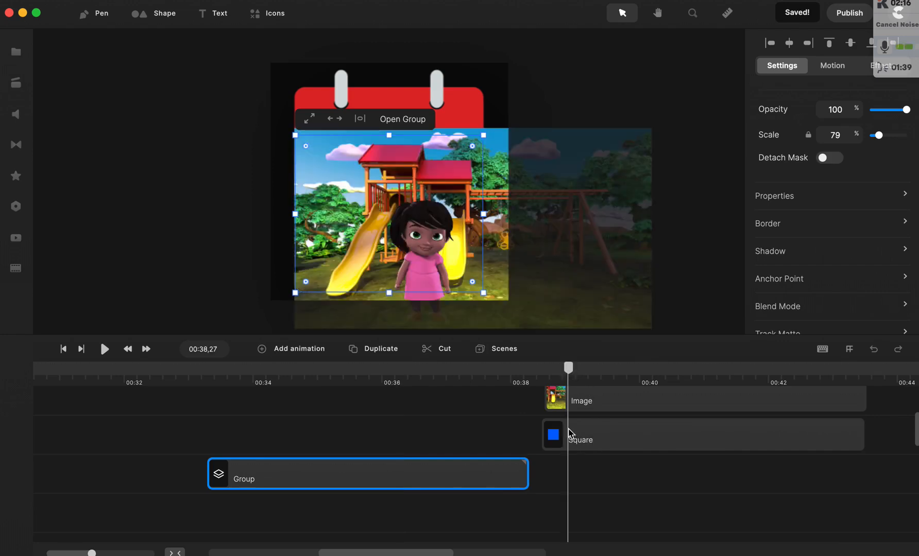
left_click_drag(582, 406, 629, 409)
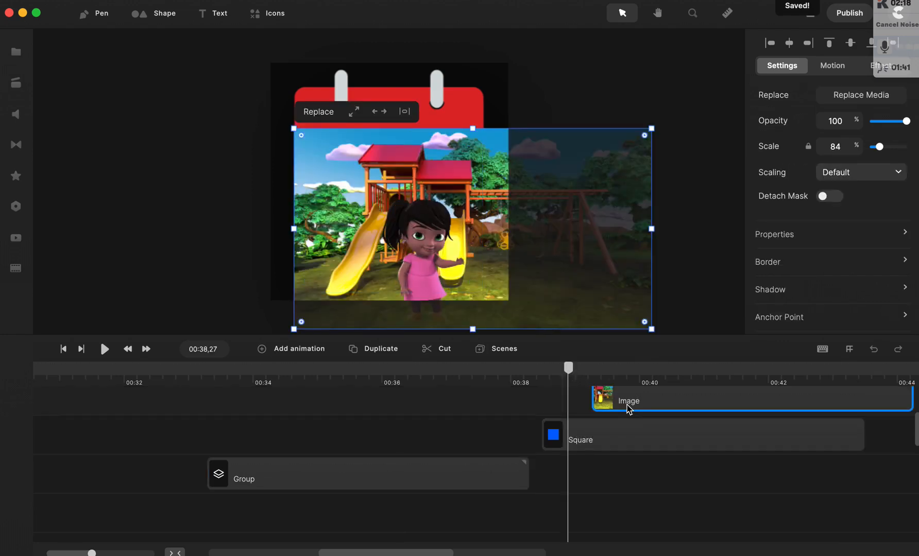
scroll(627, 409, "up", 2)
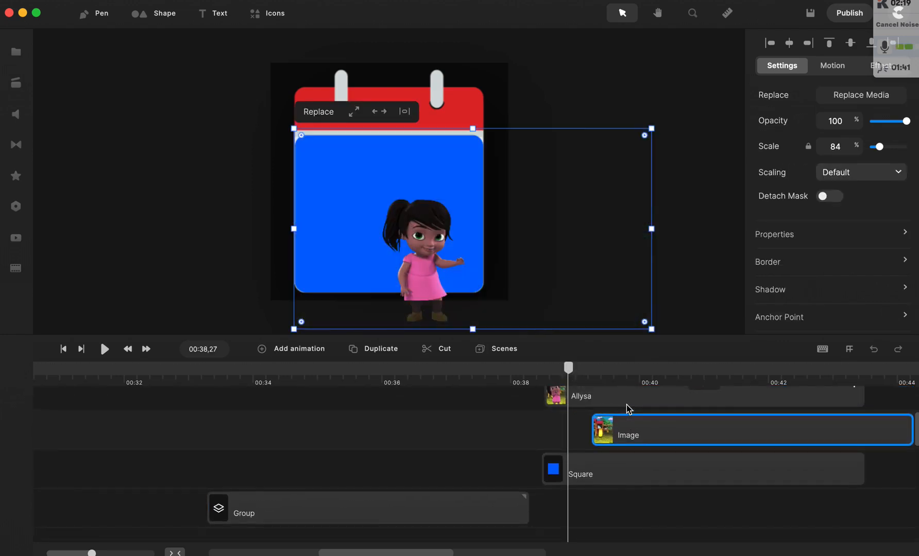
left_click(663, 397)
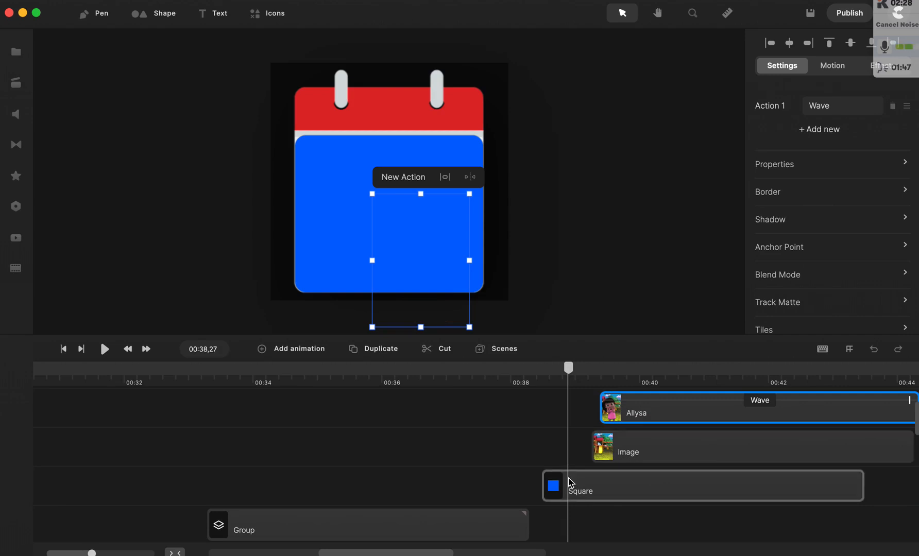
Move the playground Image and Allysa clips back so both start together with the Square clip
scroll(568, 483, "down", 2)
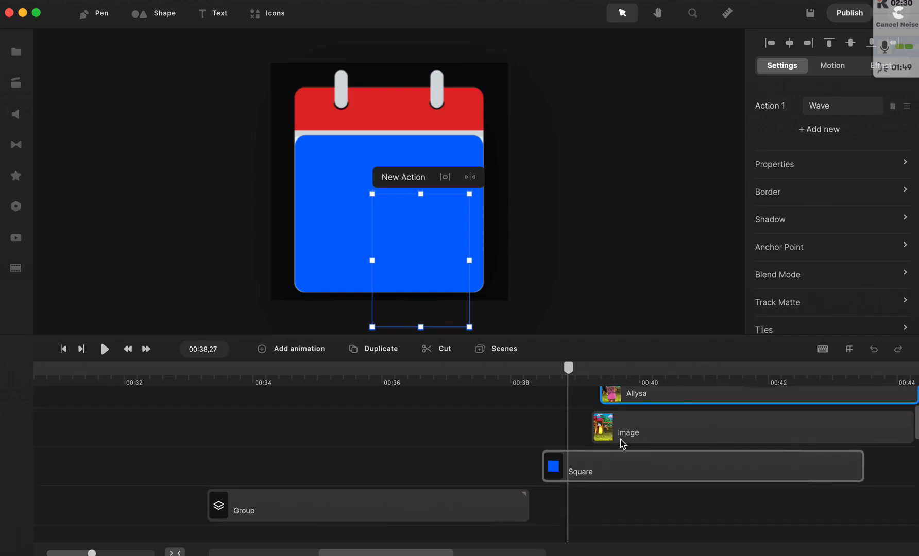
left_click_drag(630, 433, 575, 426)
scroll(615, 416, "up", 3)
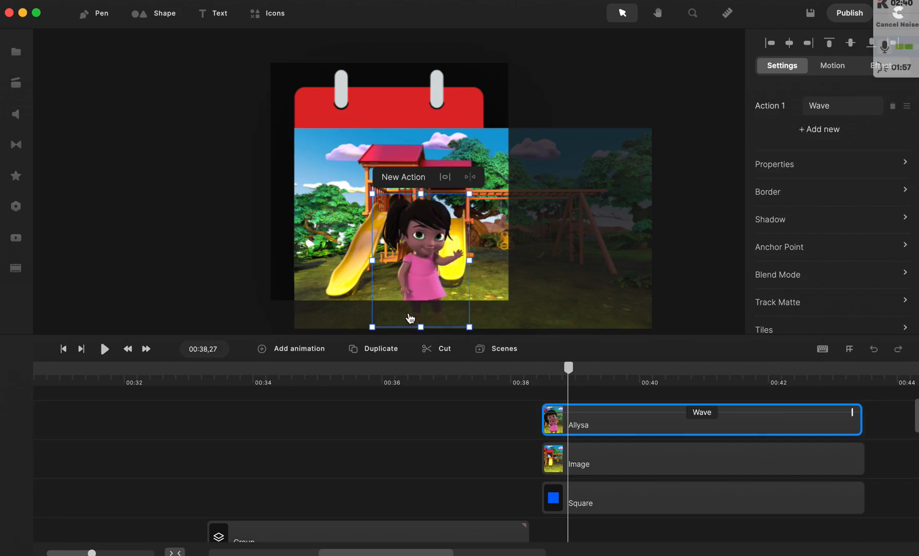
Set the playhead to 00:39,08 and group the Allysa and playground Image clips together
left_click(404, 368)
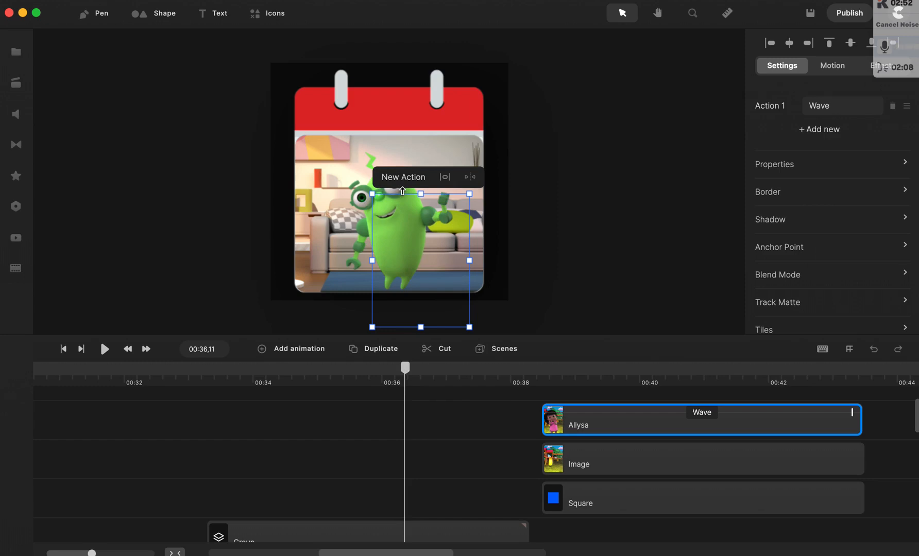
left_click(592, 374)
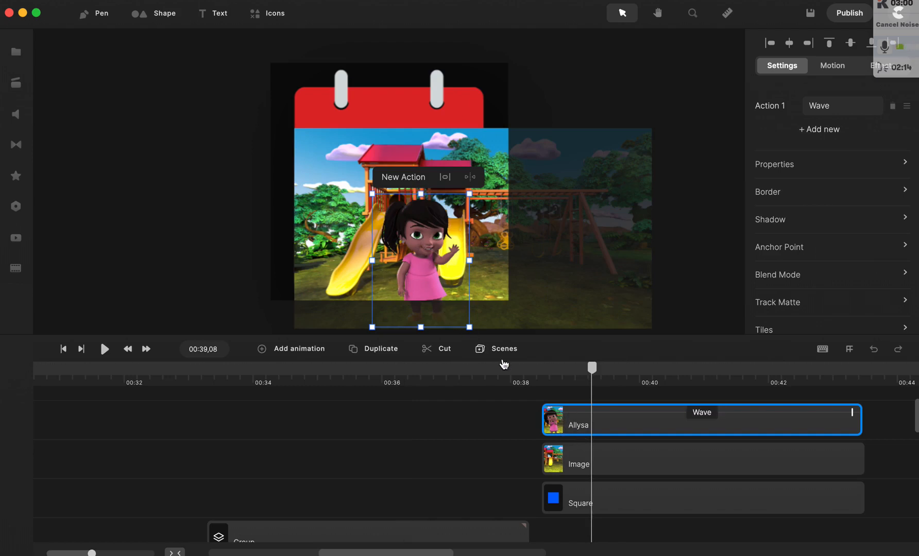
left_click(566, 465, "shift")
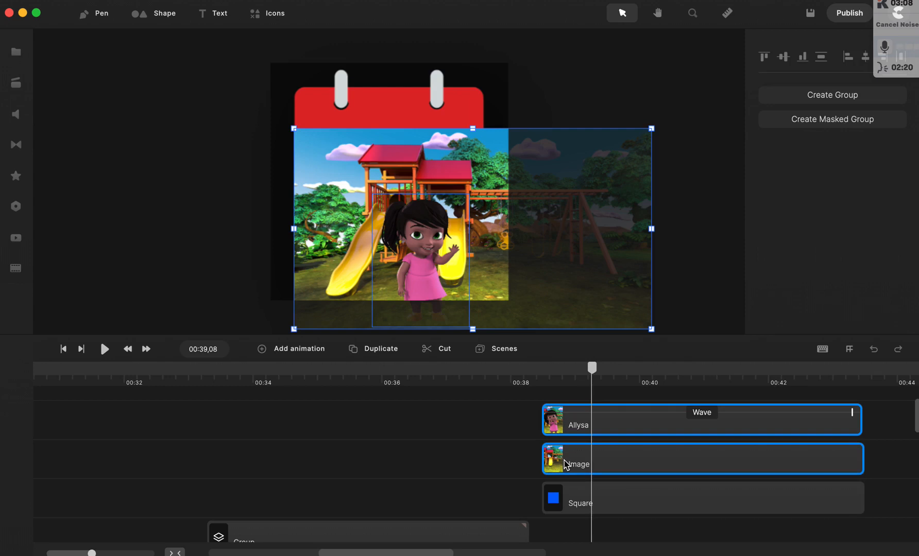
key("super+g")
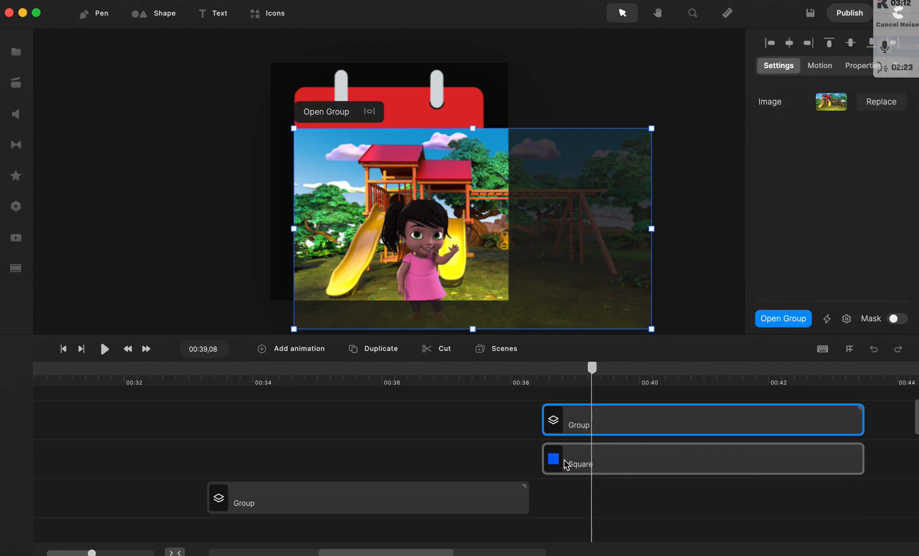
Mask the Allysa and playground group with the Square beneath it
left_click(566, 465, "shift")
right_click(566, 465)
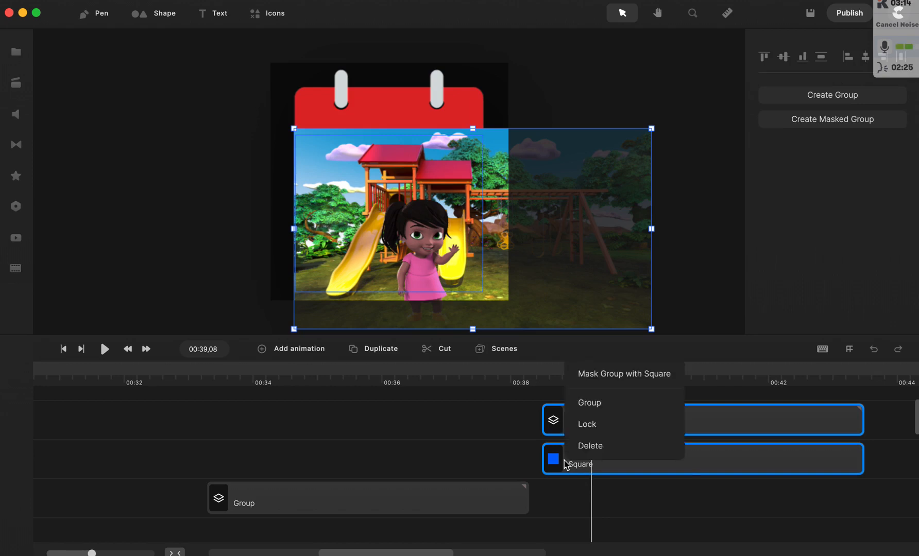
left_click(585, 380)
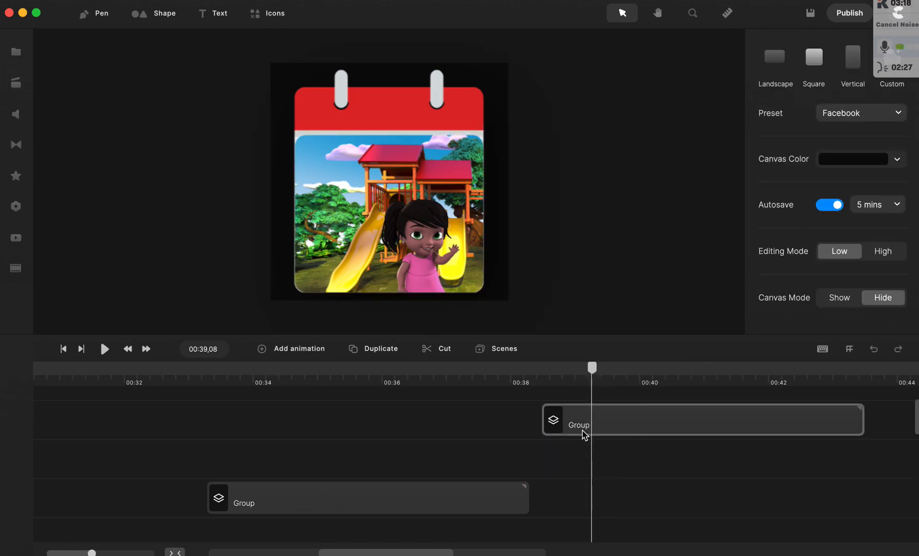
Move the playground group directly above the living-room group, overlapping its end, and apply the Page Curl transition between them
left_click_drag(584, 435, 587, 462)
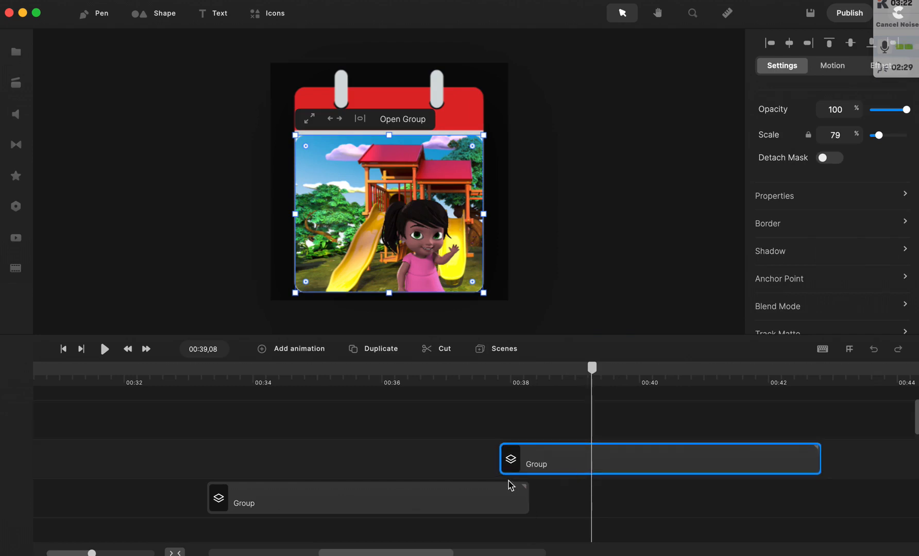
left_click(517, 372)
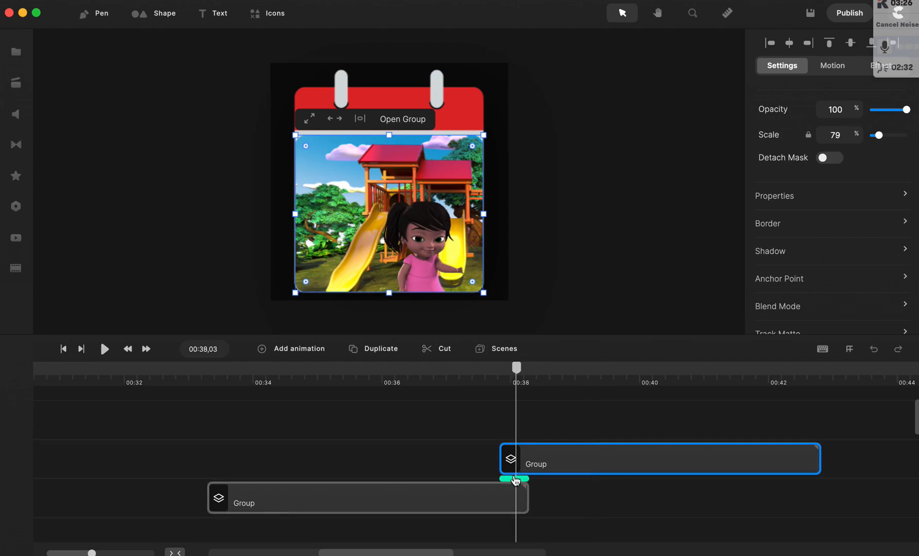
left_click(515, 480)
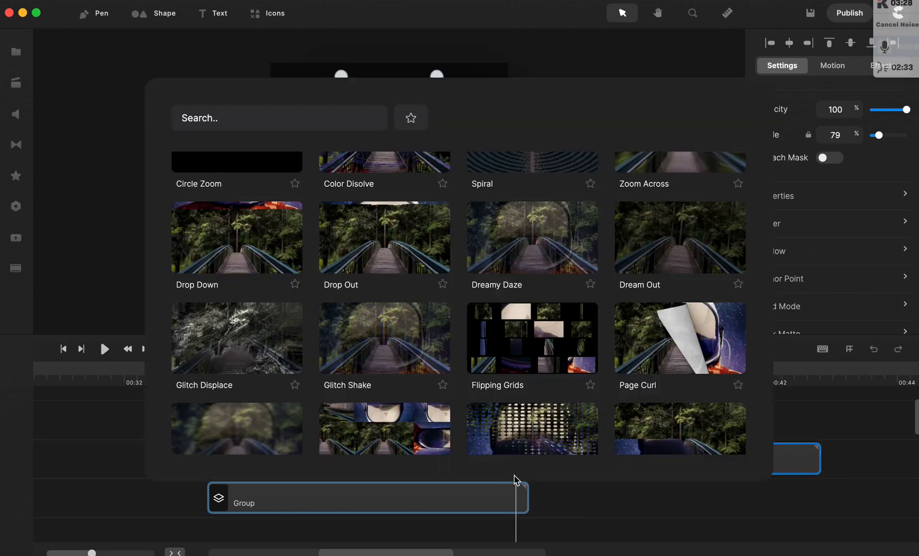
left_click(642, 338)
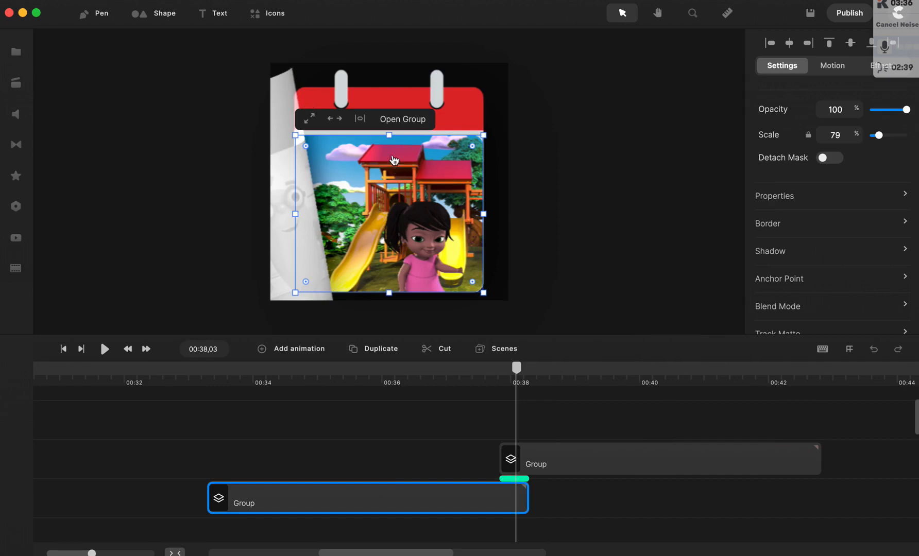
Play back the Page Curl transition between the two groups from 00:37,04
left_click(454, 367)
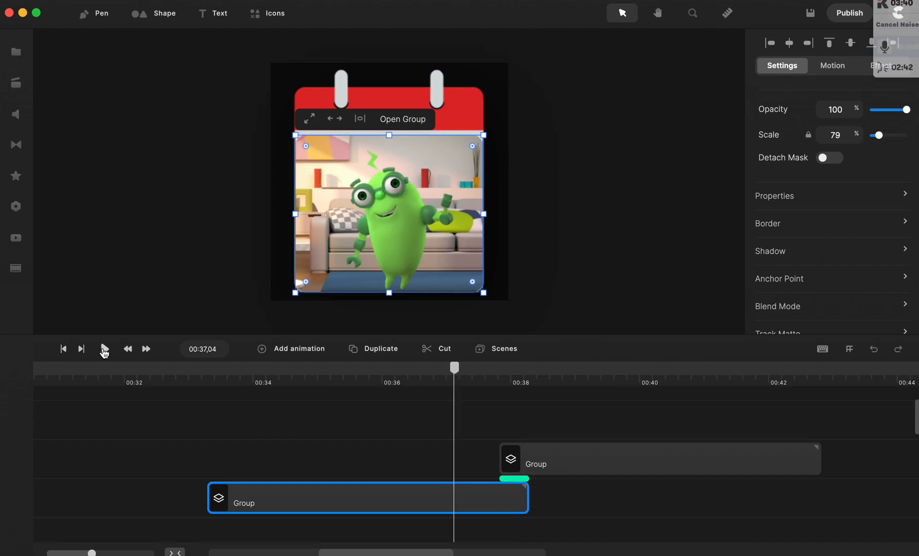
left_click(104, 350)
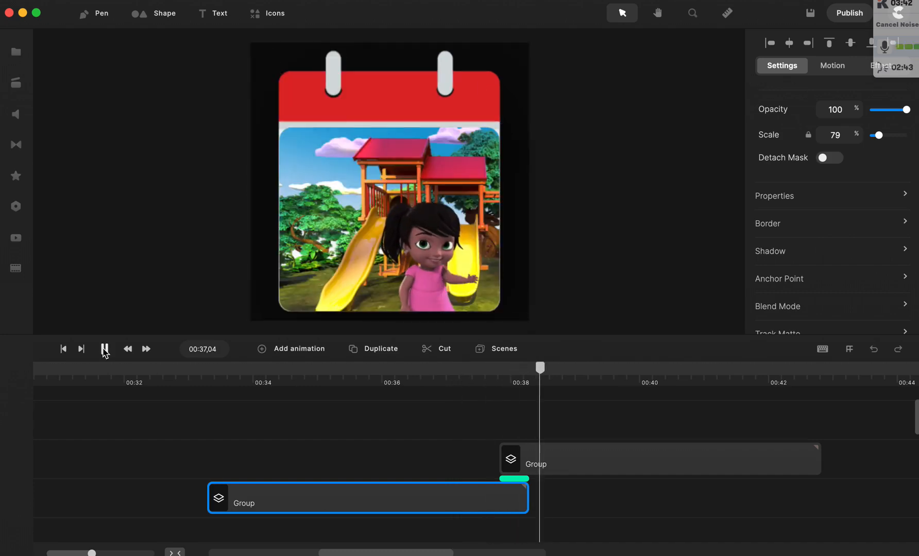
key("space")
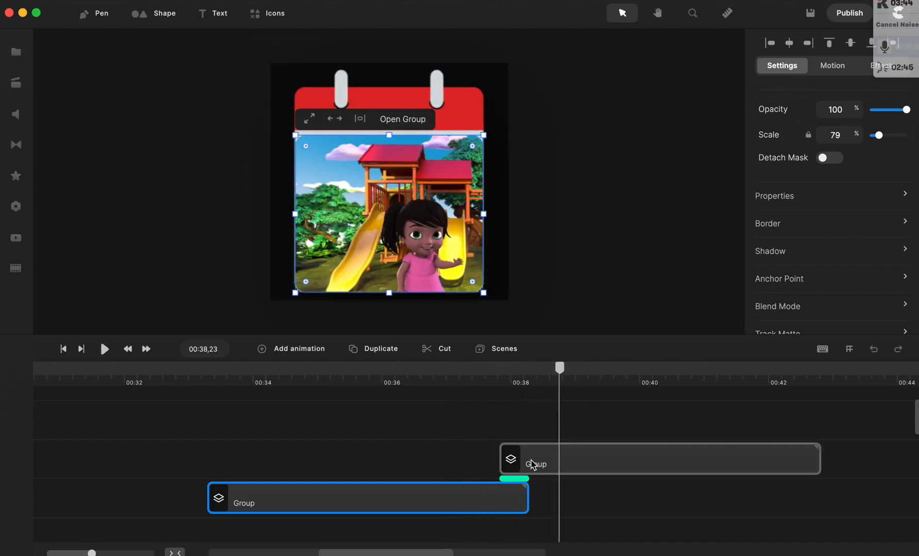
Move the playground group earlier to start at about 00:37, extend the Page Curl transition over the longer overlap, and preview from 00:36,10
left_click_drag(531, 465, 476, 465)
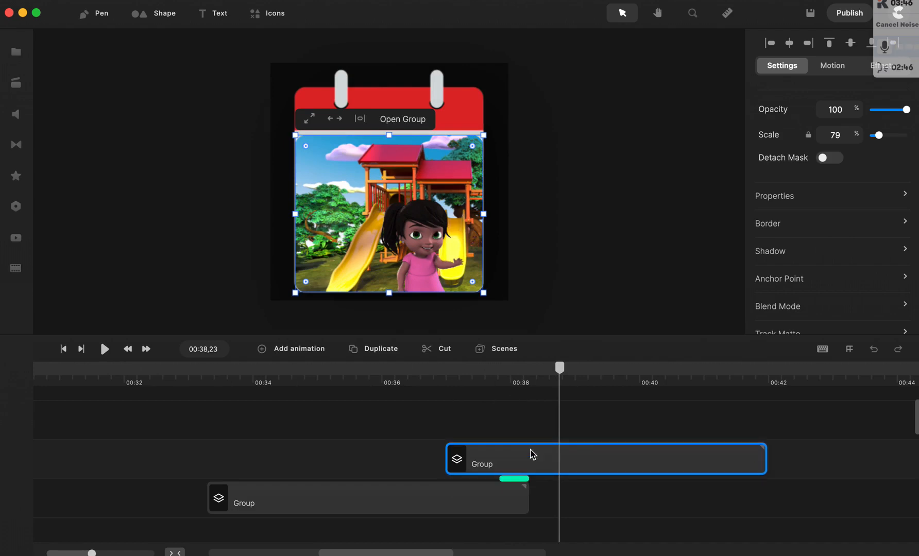
left_click(462, 480)
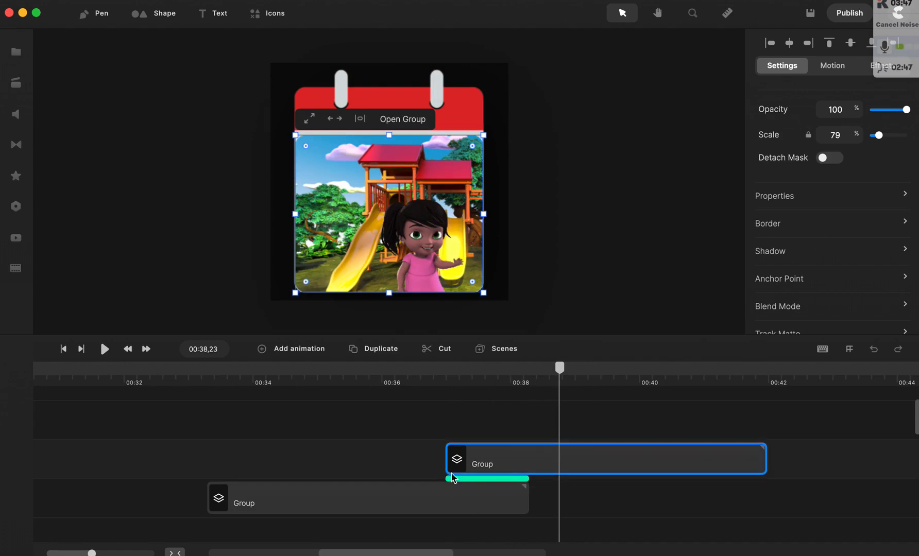
left_click(403, 372)
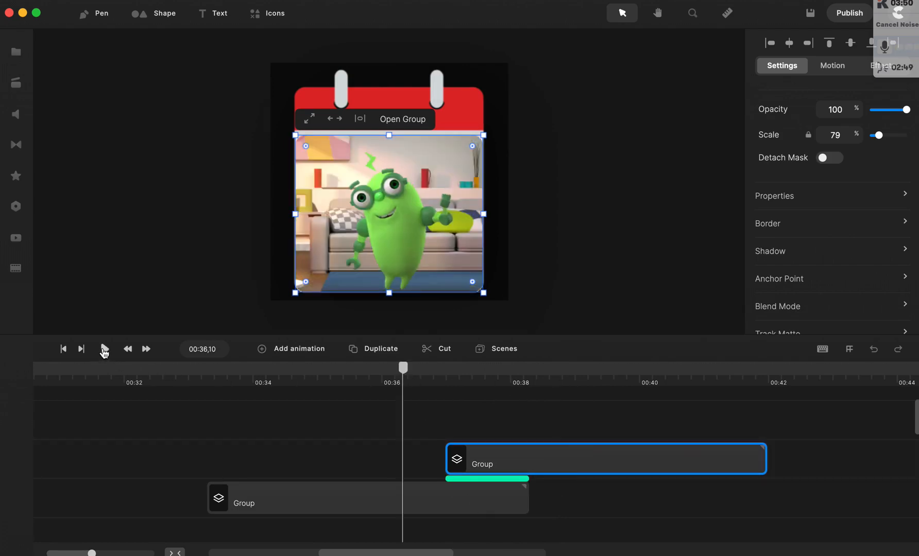
left_click(105, 349)
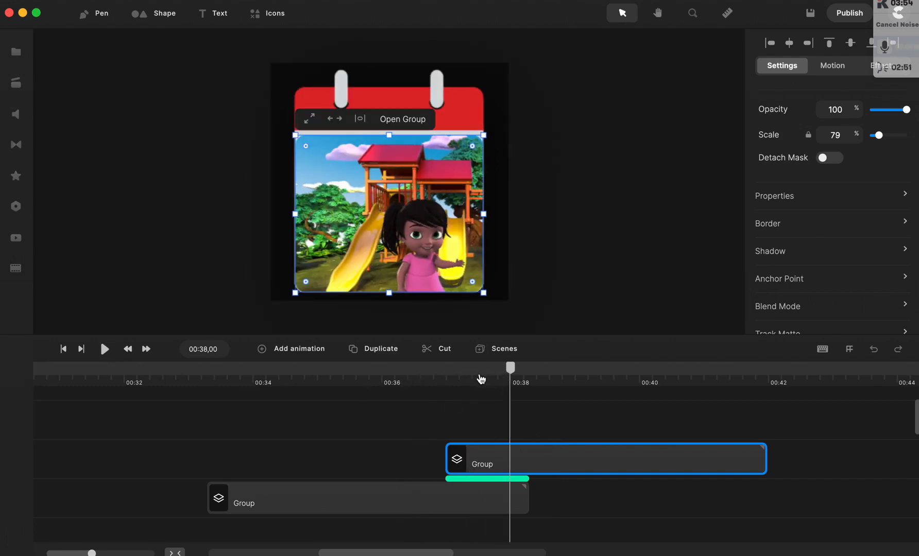
Set the playhead to 00:37,18 within the Page Curl transition and combine the living-room and playground groups into one group
left_click(485, 377)
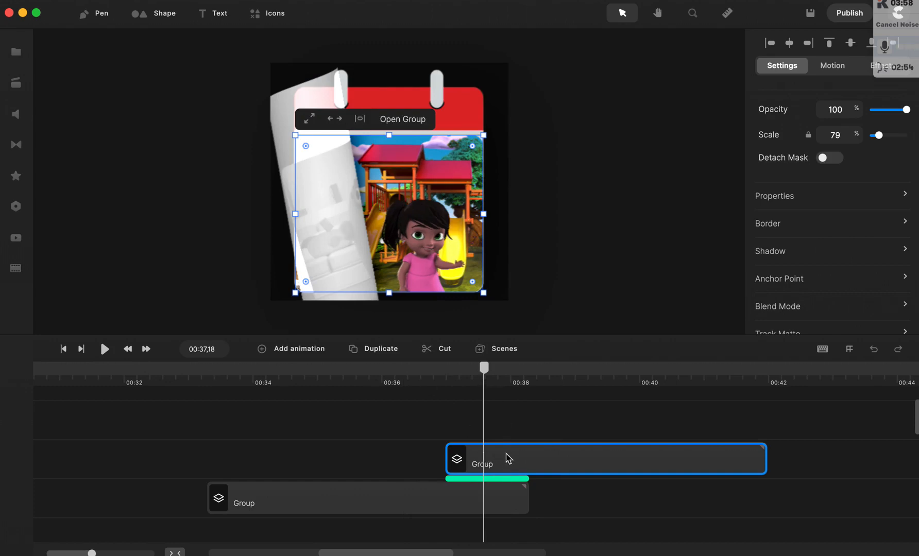
left_click(488, 502, "shift")
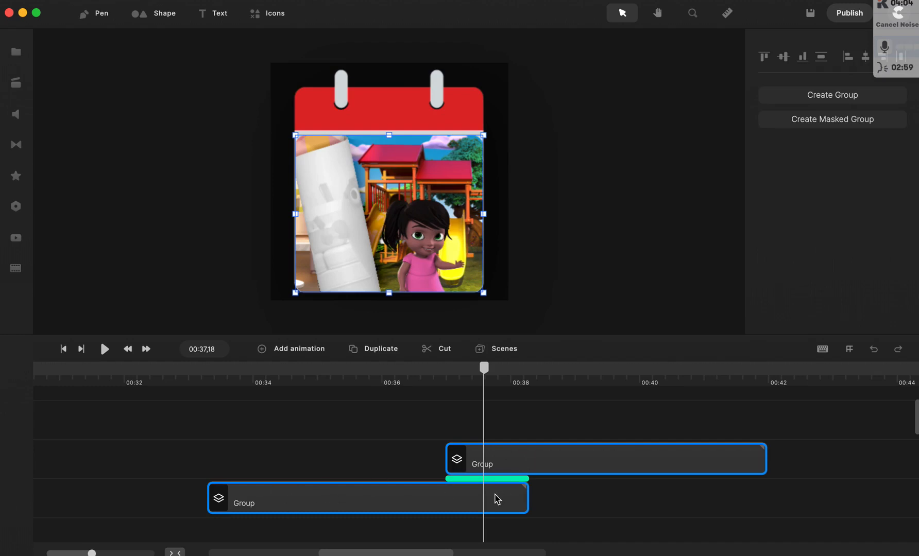
key("super+g")
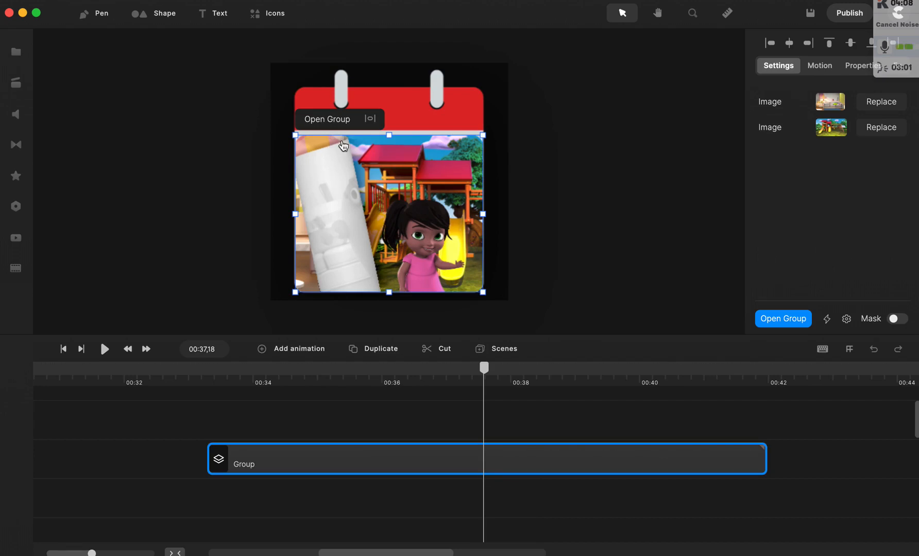
Change the canvas color to purple 9423d1 and scrub through the page turn from 00:36,23 to 00:37,12
left_click(647, 182)
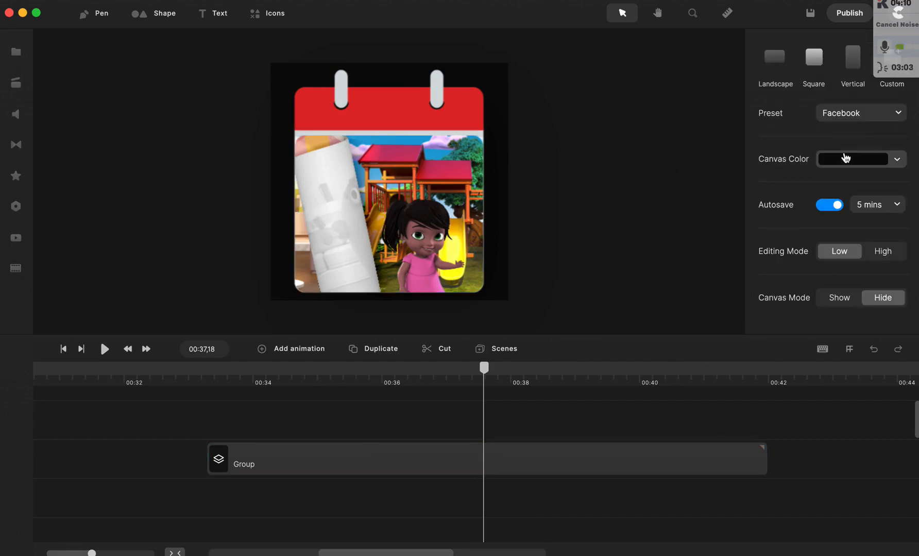
left_click(898, 162)
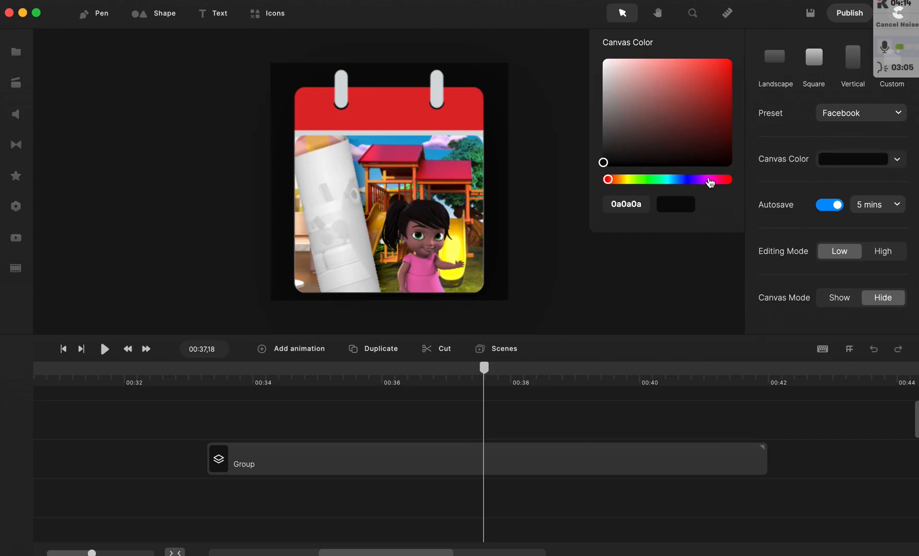
left_click(702, 179)
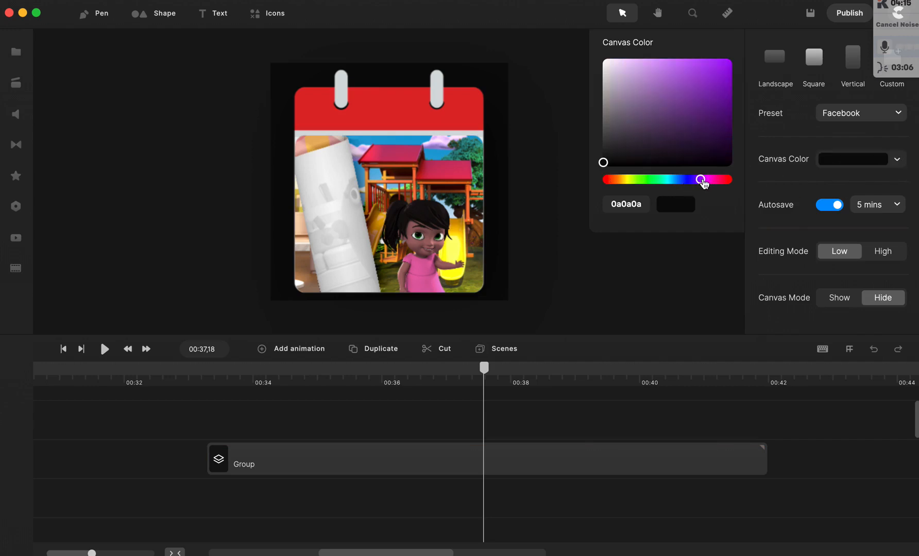
left_click(710, 78)
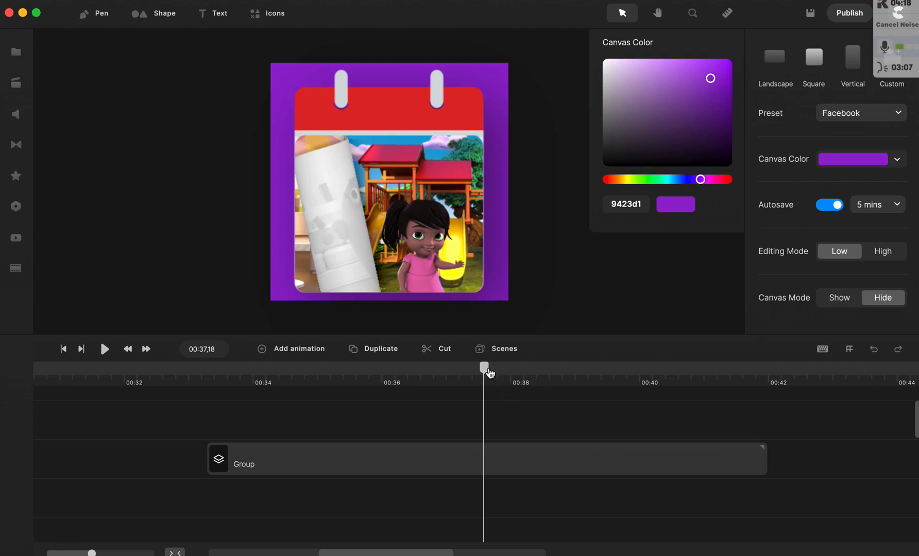
left_click(431, 380)
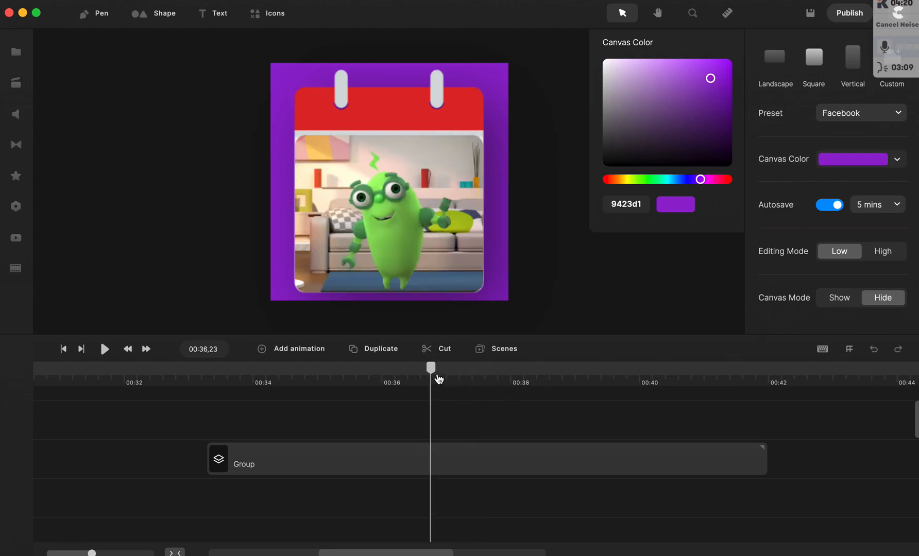
left_click_drag(456, 379, 474, 379)
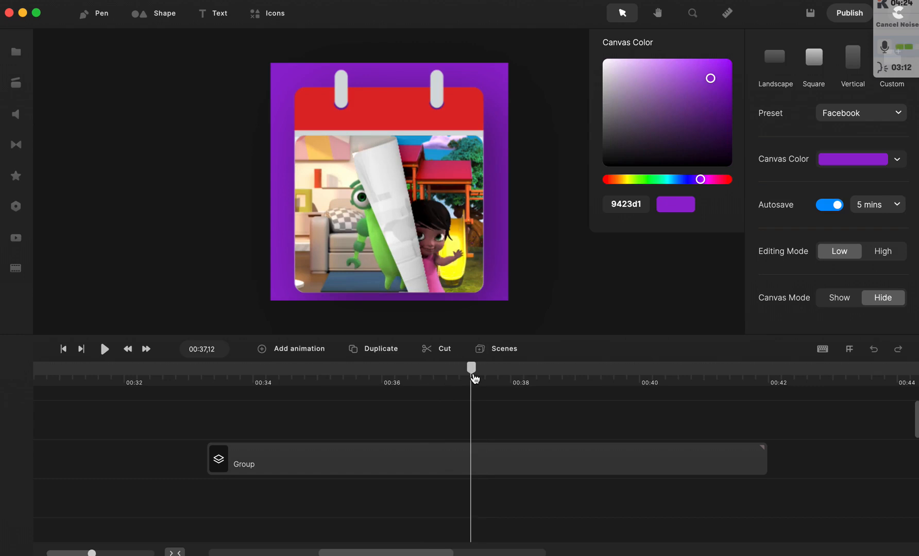
Ungroup the combined group and group the living-room and playground groups together again
left_click(428, 461)
right_click(427, 462)
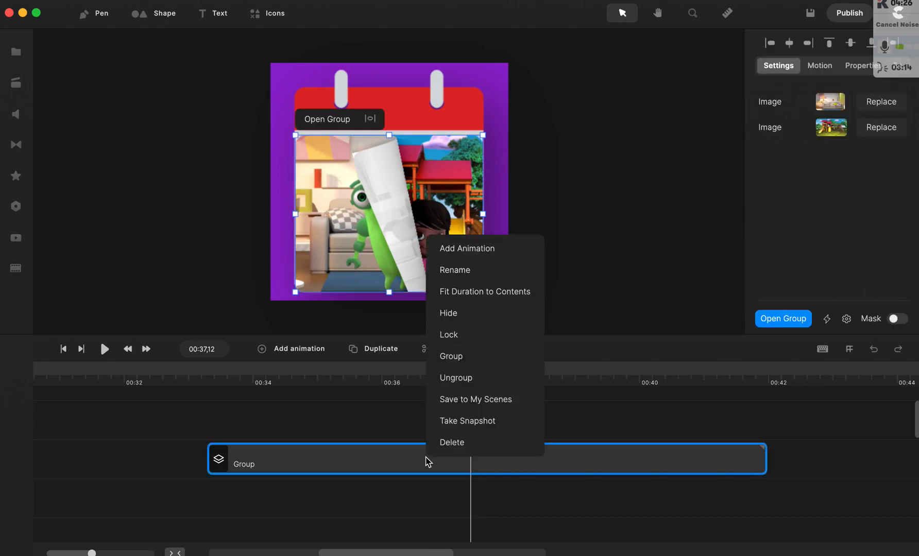
left_click(444, 379)
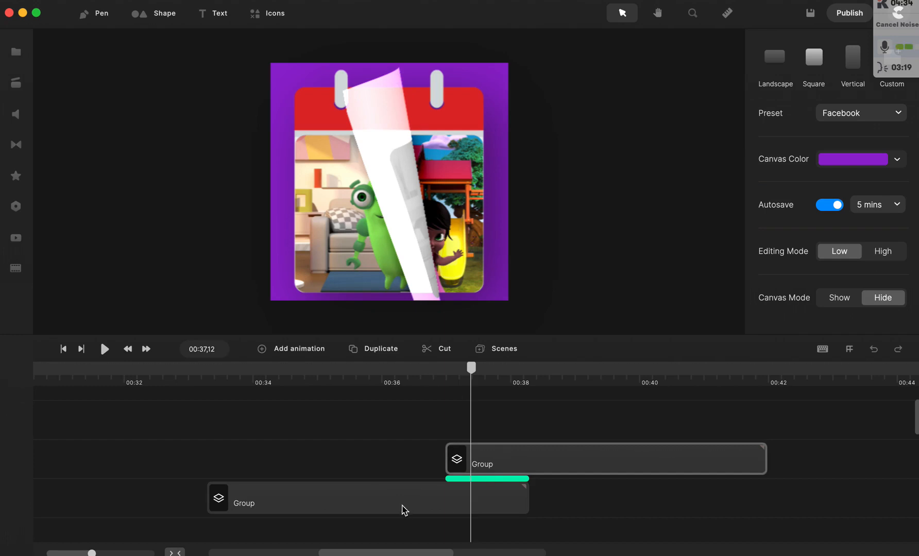
left_click(438, 508)
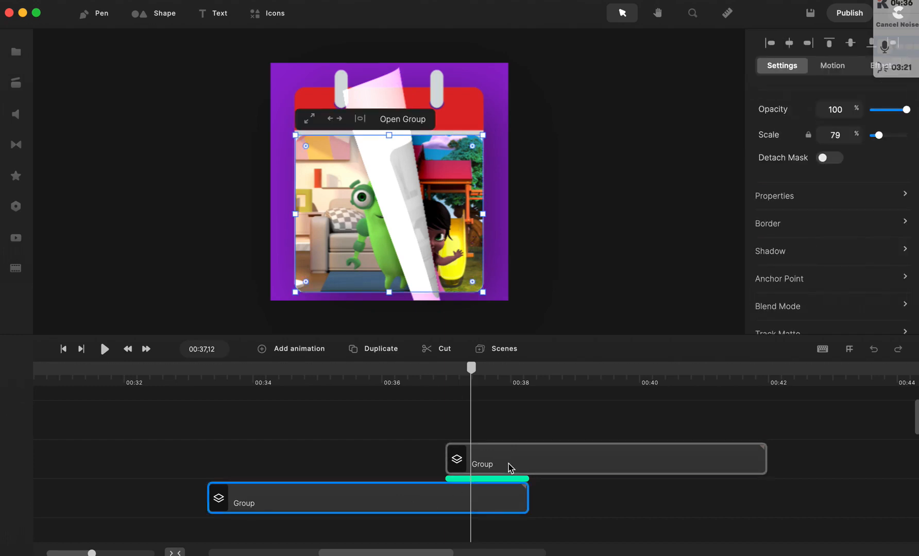
left_click(509, 465, "shift")
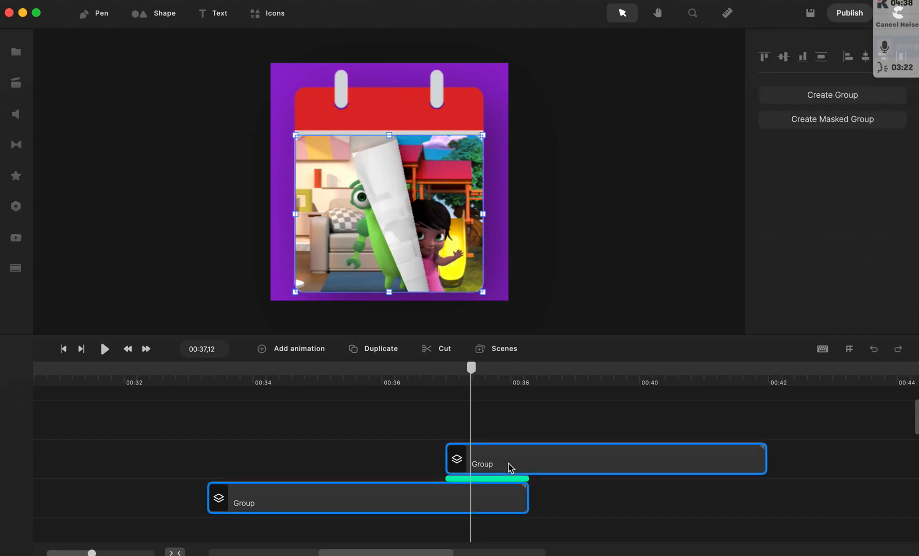
key("super+g")
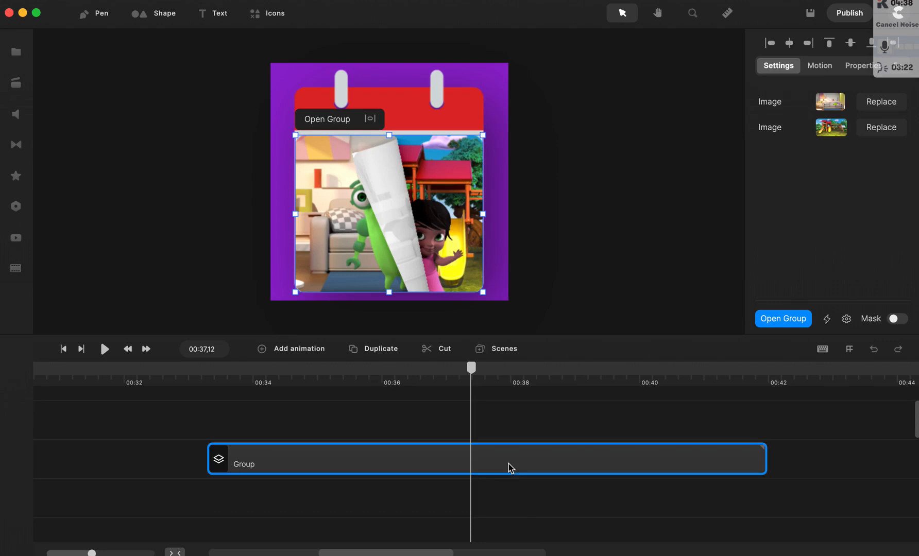
Play back the combined group from its start at 00:33,16 through the page turn, stopping at about 00:38
left_click(222, 370)
left_click(103, 349)
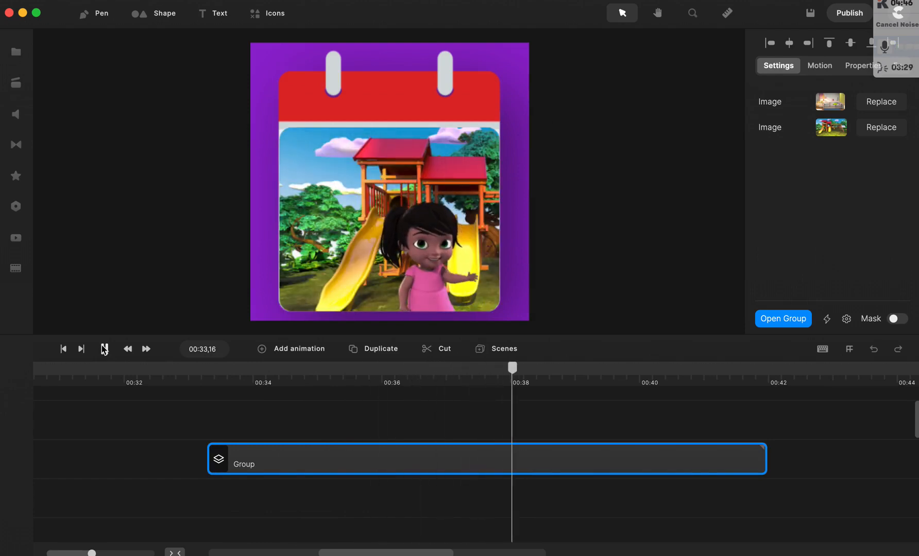
left_click(103, 349)
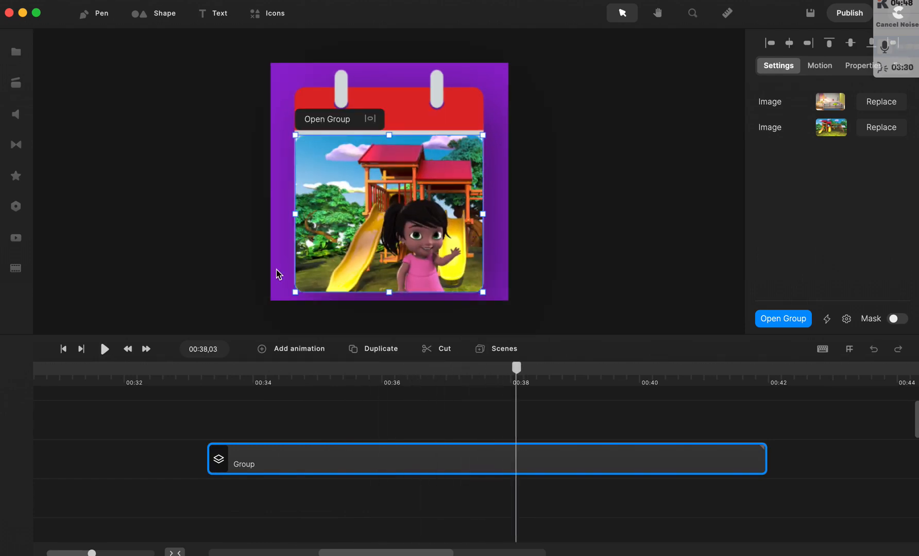